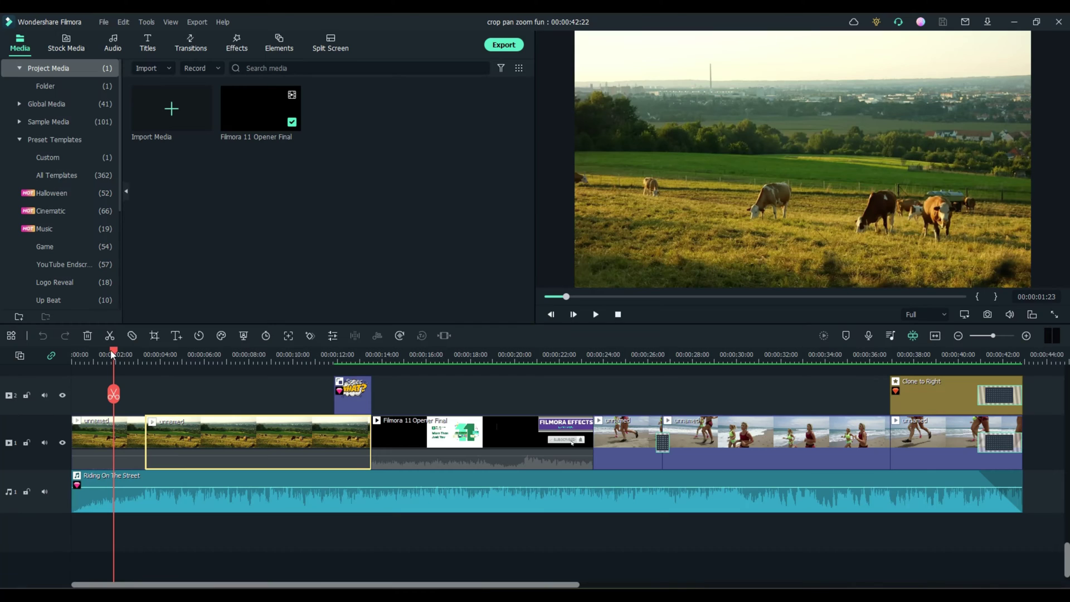
Scroll the timeline to its end and show the downloaded footage in Stock Media
scroll(812, 563, "right", 10)
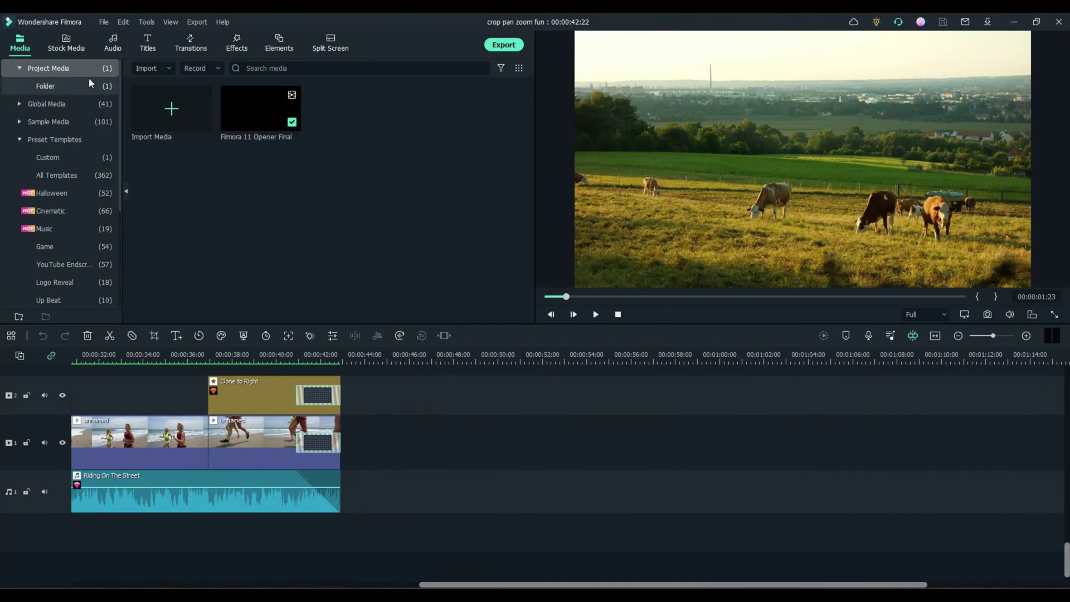
left_click(67, 45)
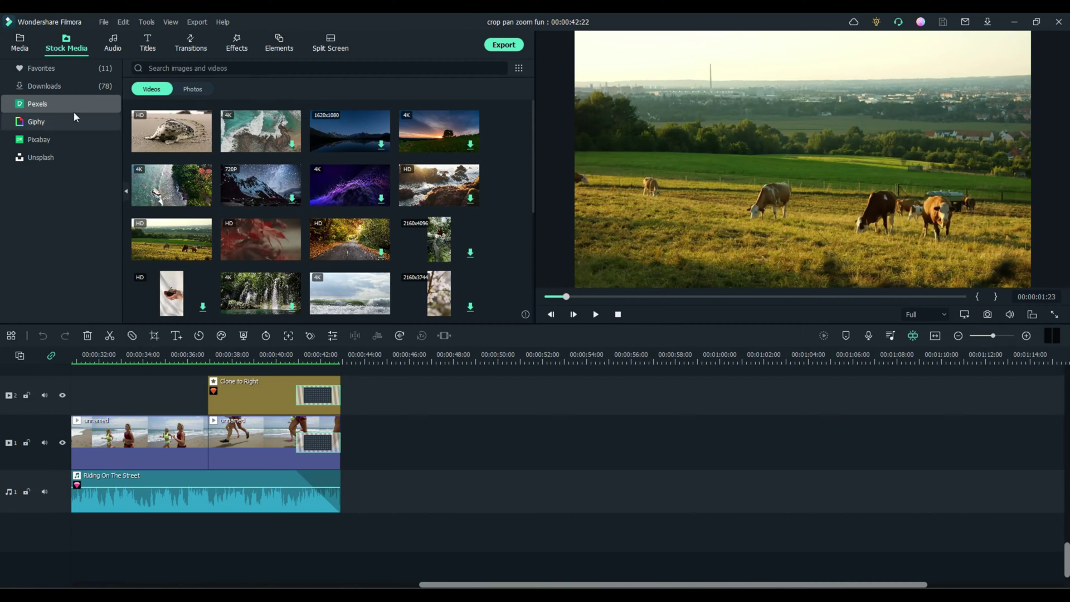
left_click(51, 87)
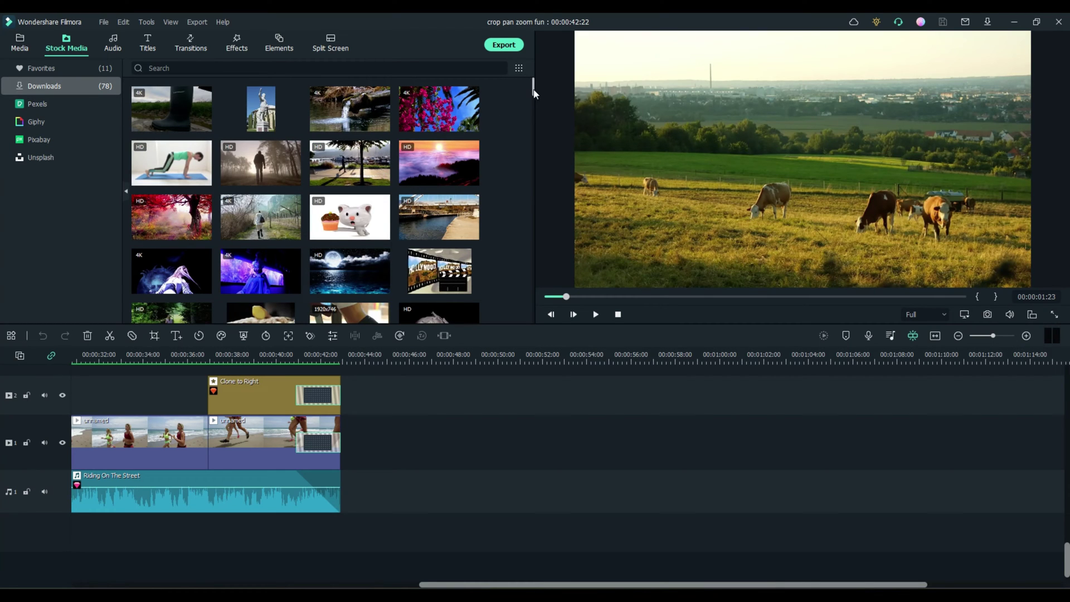
Find the grazing cows clip in the Downloads grid and drag it onto the main video track
left_click_drag(534, 94, 534, 124)
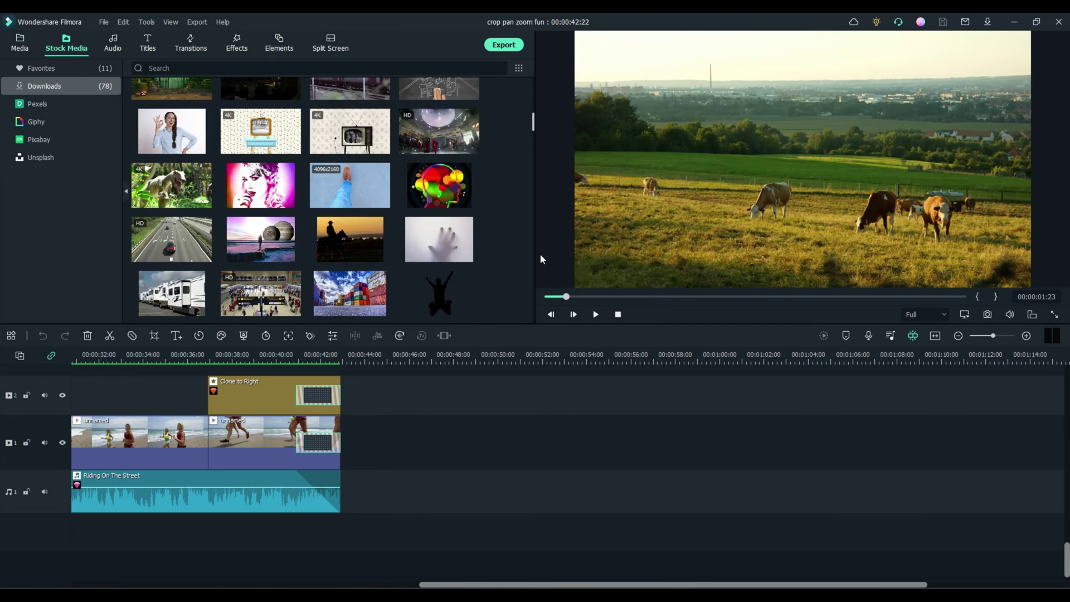
scroll(541, 259, "down", 10)
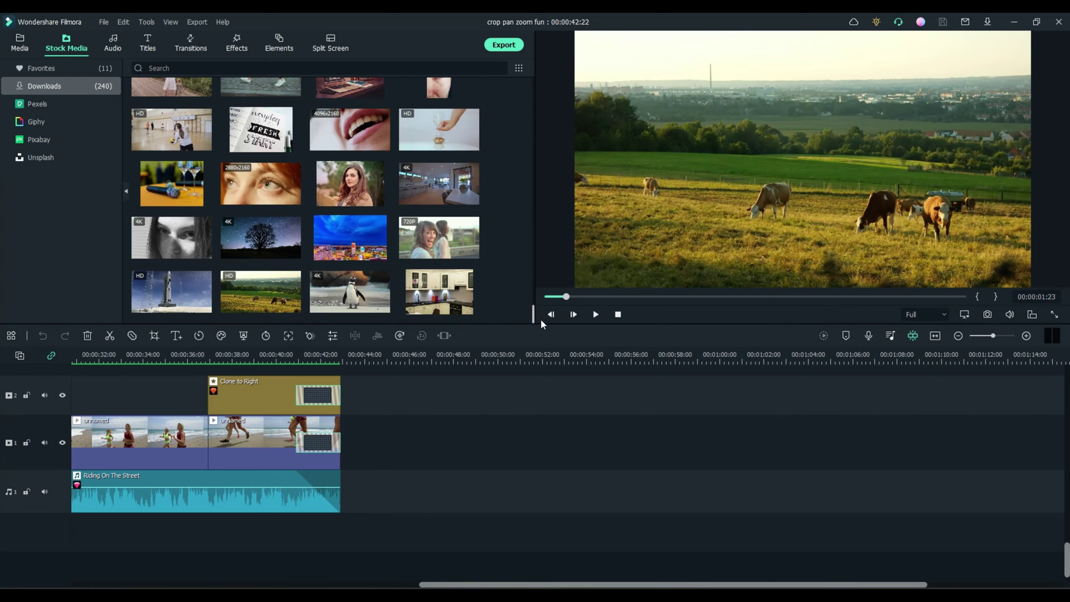
scroll(249, 272, "down", 1)
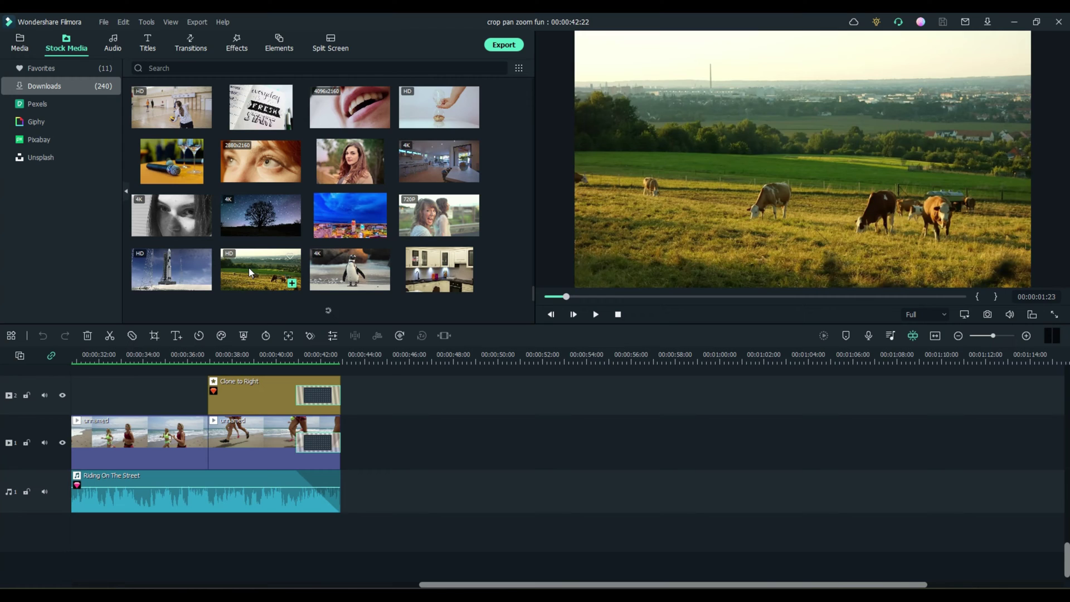
left_click_drag(248, 268, 413, 442)
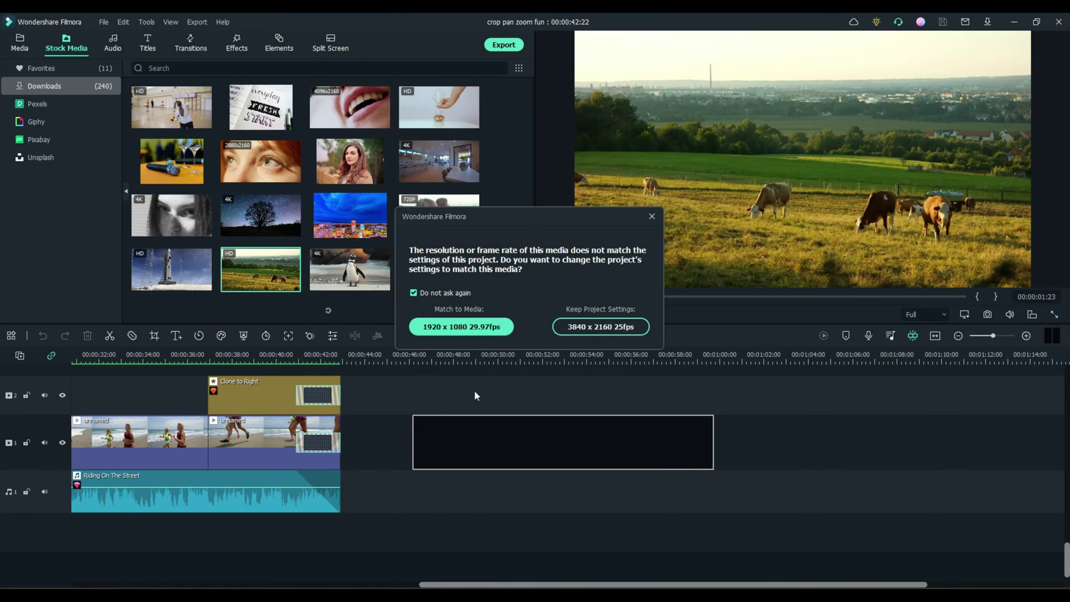
Match the project to 1920x1080 29.97fps and split the cow clip near 00:00:48
left_click(474, 329)
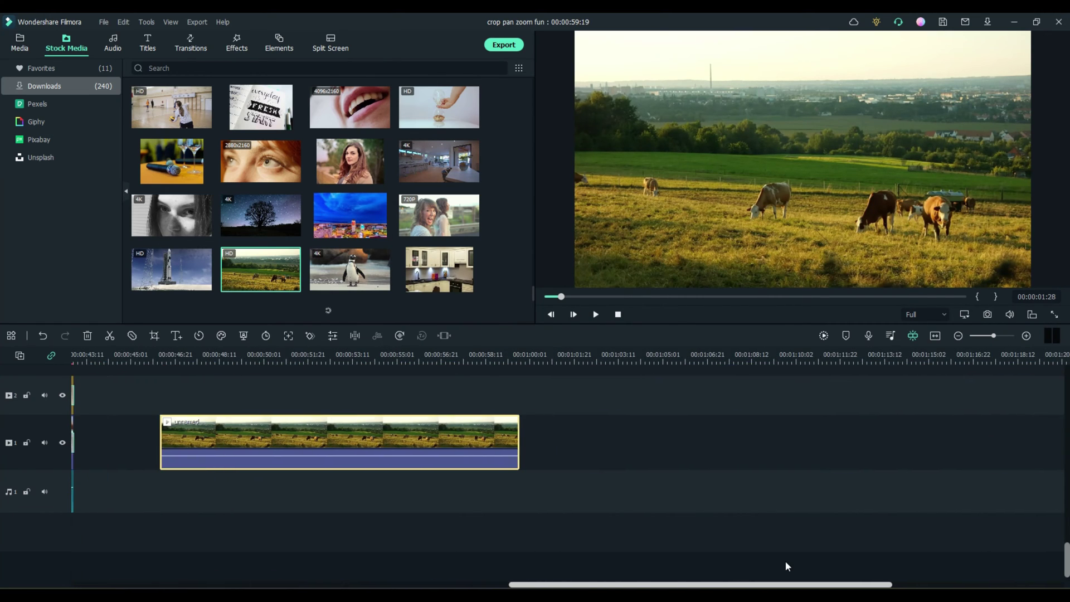
left_click(162, 356)
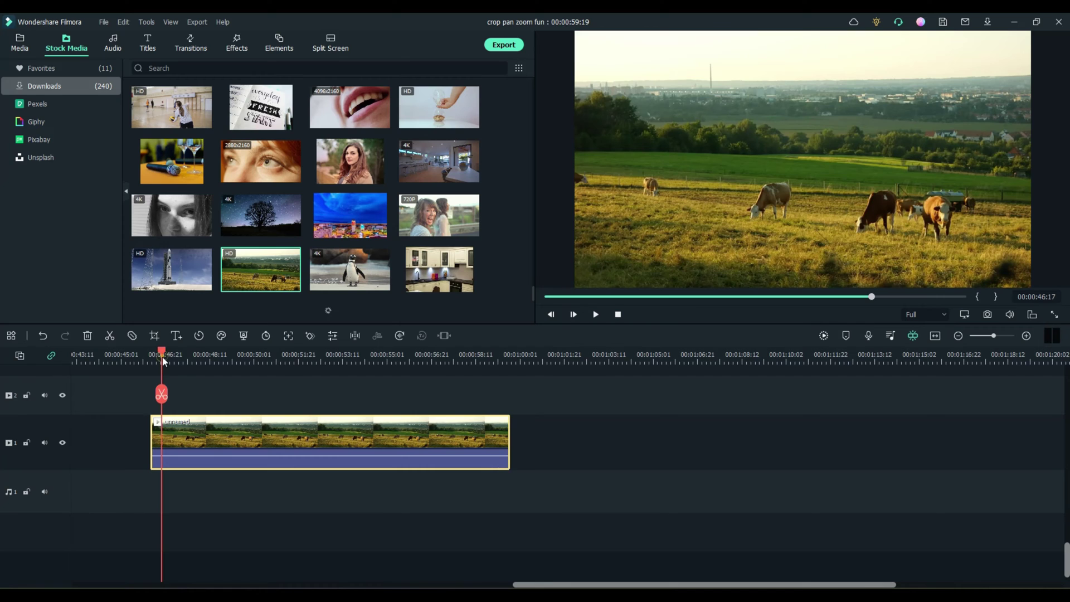
left_click_drag(161, 357, 216, 349)
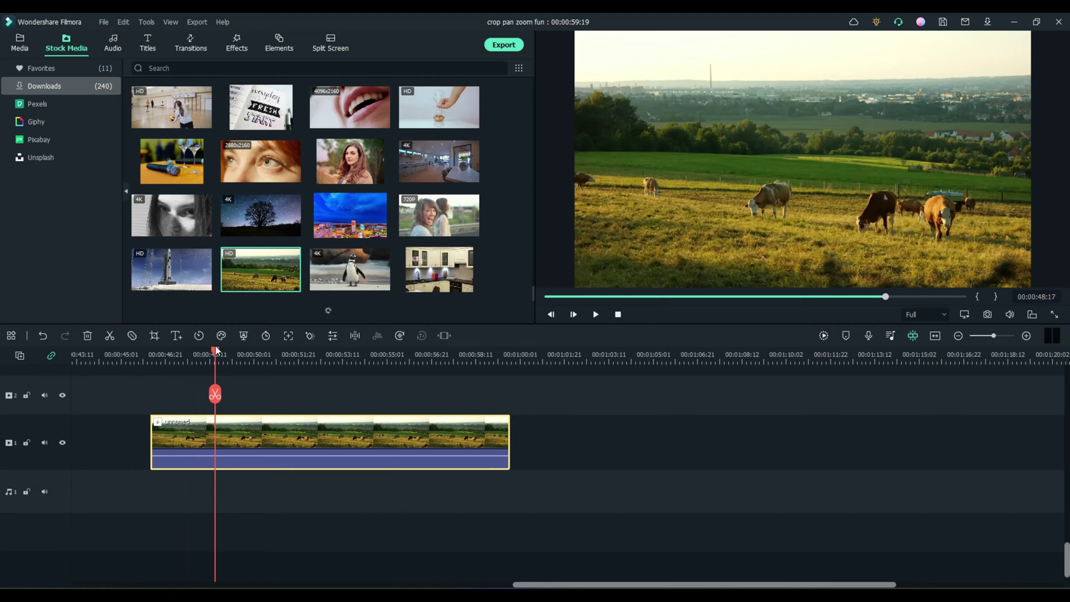
left_click(215, 395)
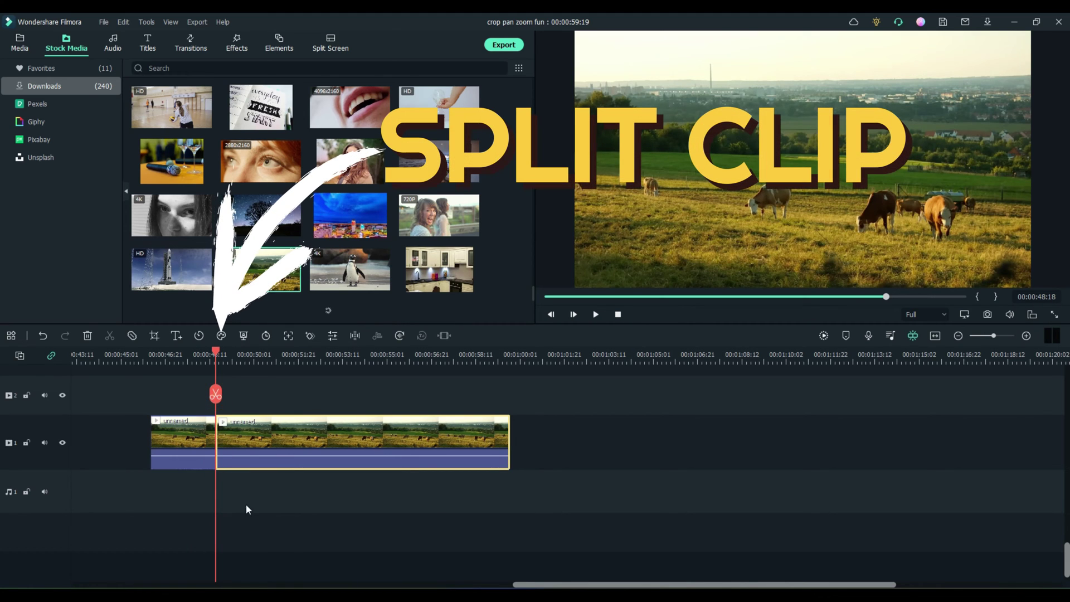
Crop the second cow clip to an 818 x 460 frame centred on the grazing cow
right_click(262, 440)
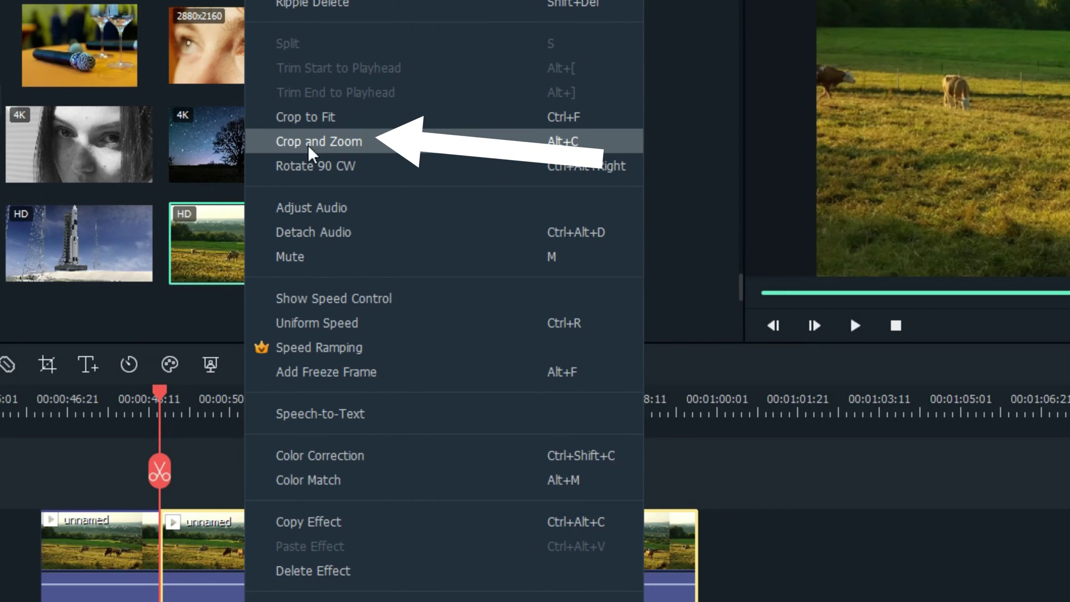
left_click(339, 143)
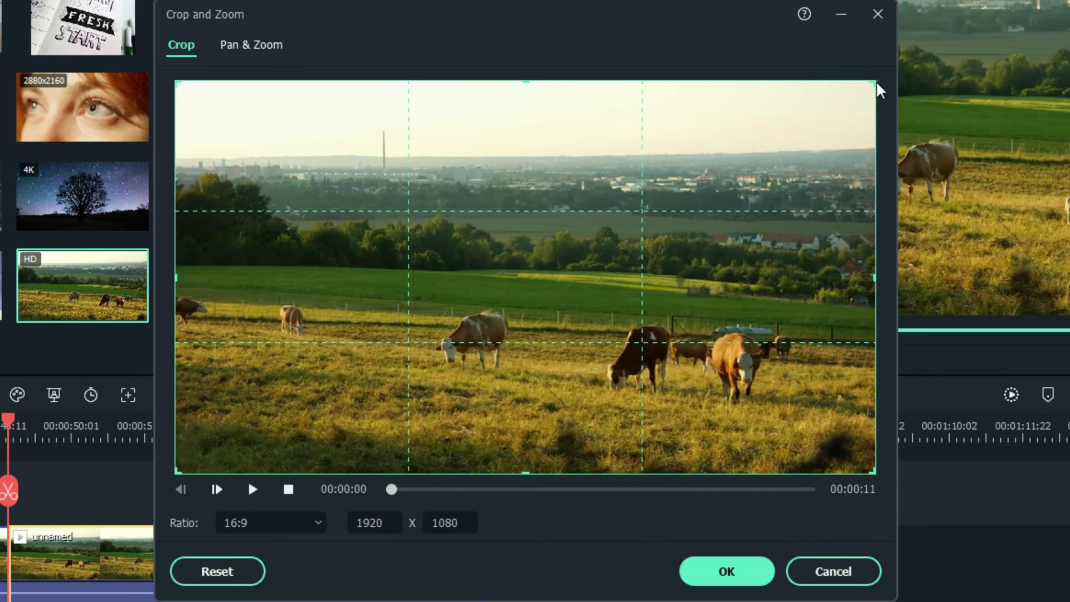
left_click_drag(877, 83, 471, 307)
left_click_drag(319, 381, 461, 335)
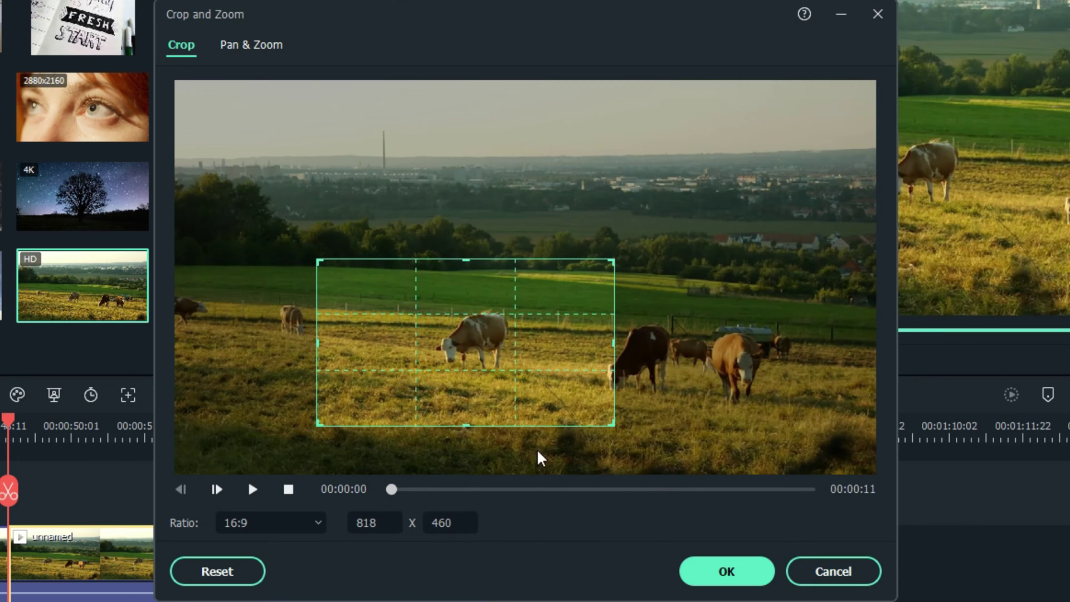
left_click(743, 574)
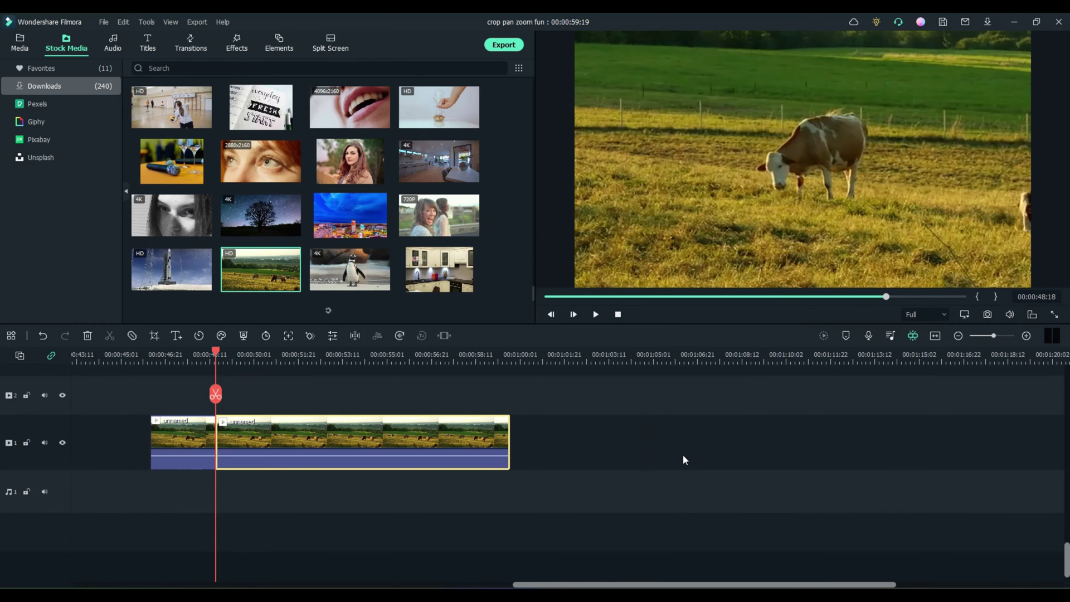
Open Pan & Zoom for the second cow clip and select its End frame
left_click_drag(217, 352, 242, 359)
right_click(343, 437)
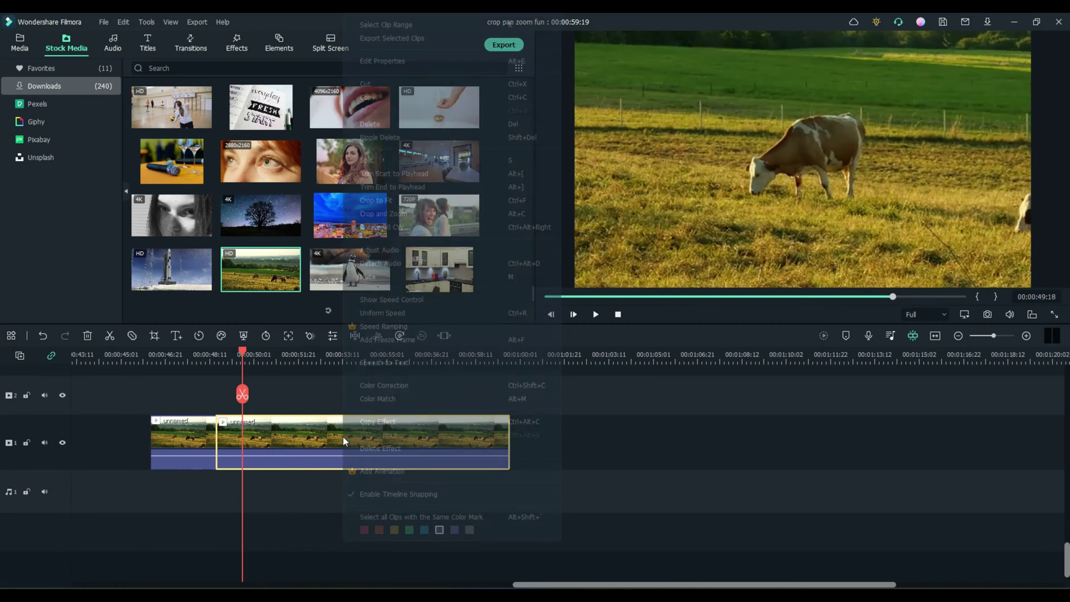
right_click(301, 444)
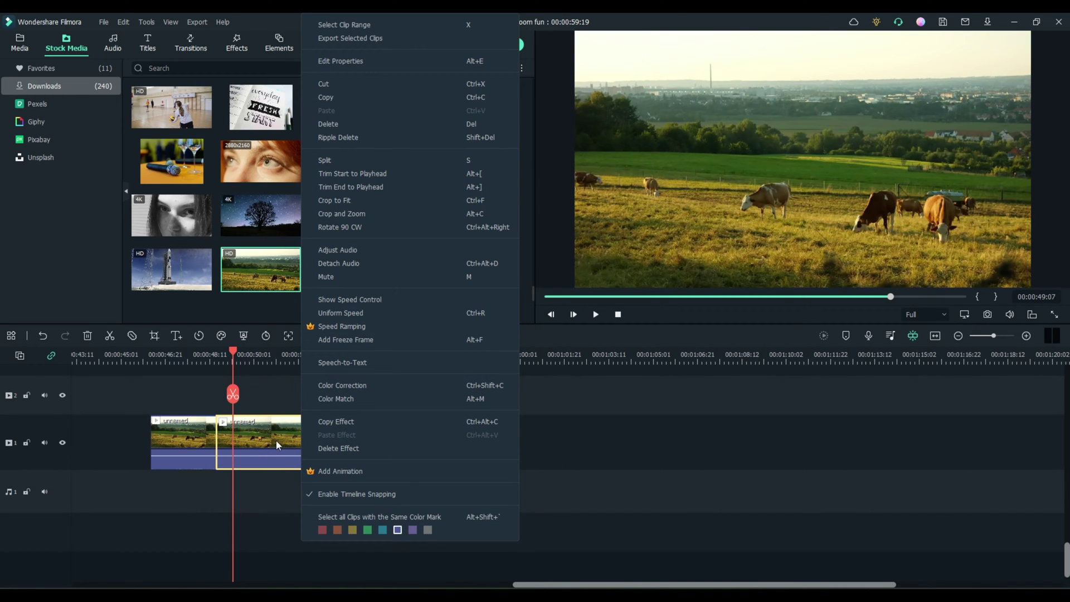
left_click(359, 214)
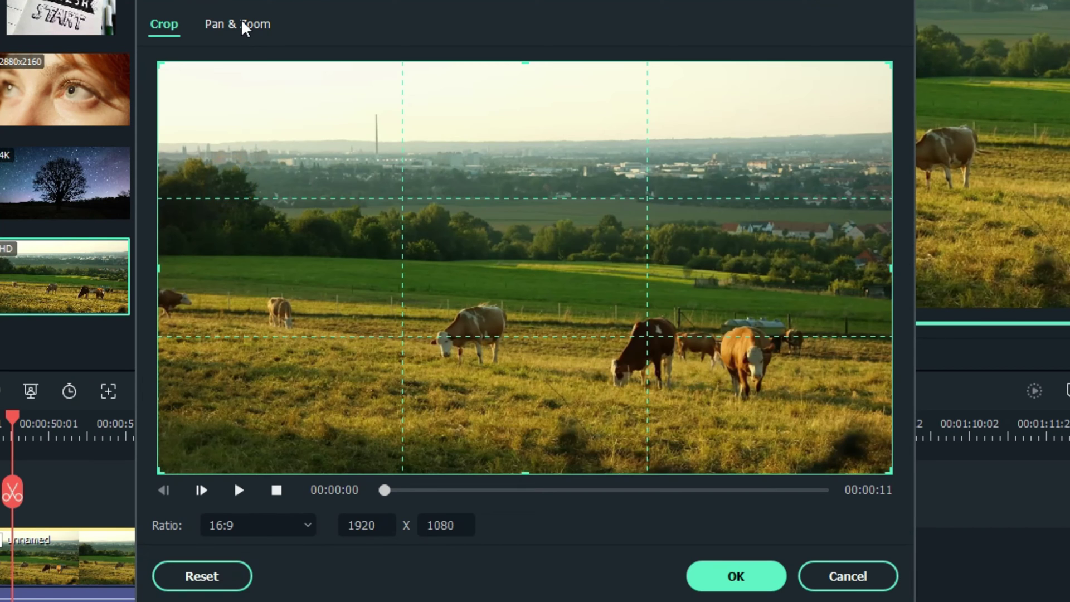
left_click(243, 28)
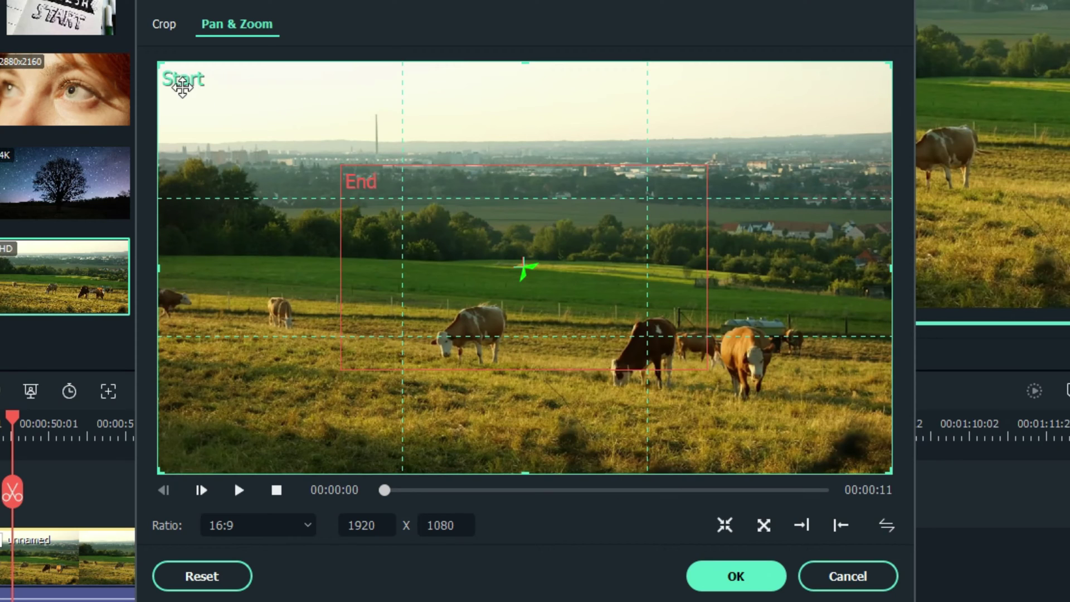
left_click_drag(183, 85, 212, 150)
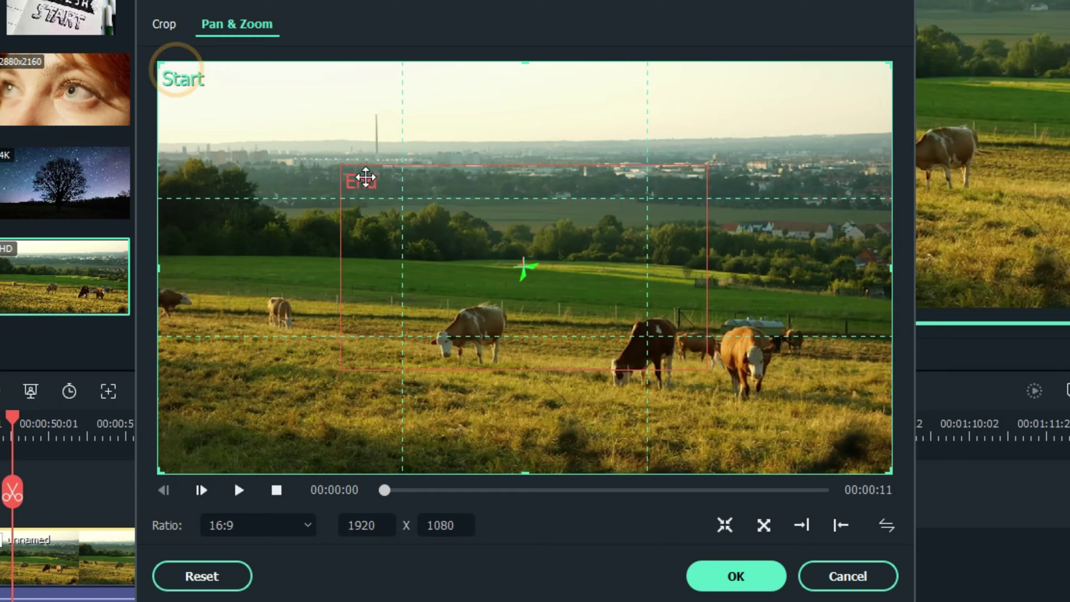
left_click(366, 178)
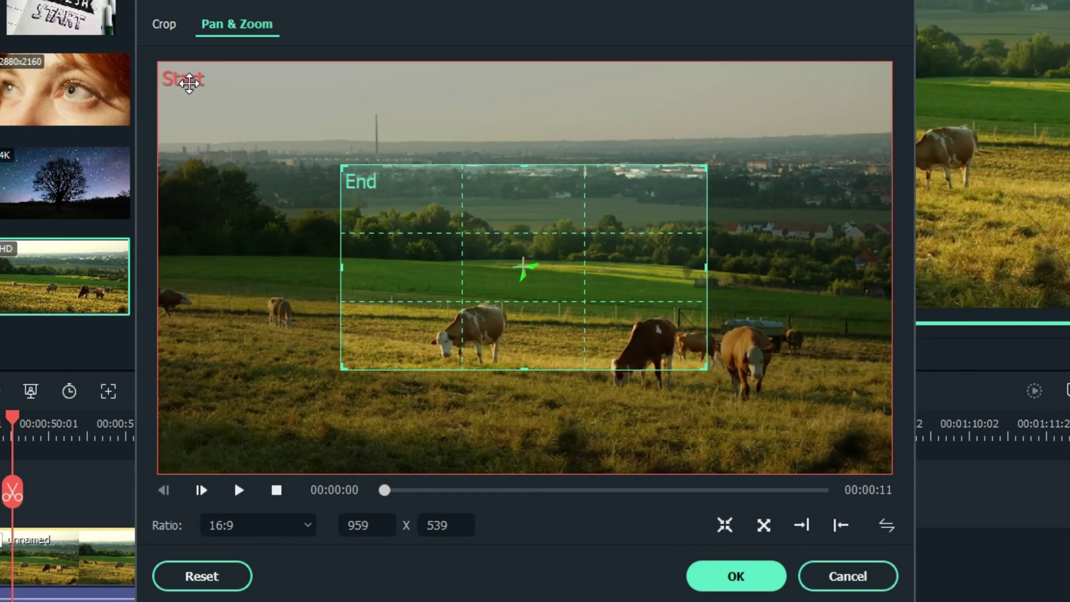
left_click(189, 83)
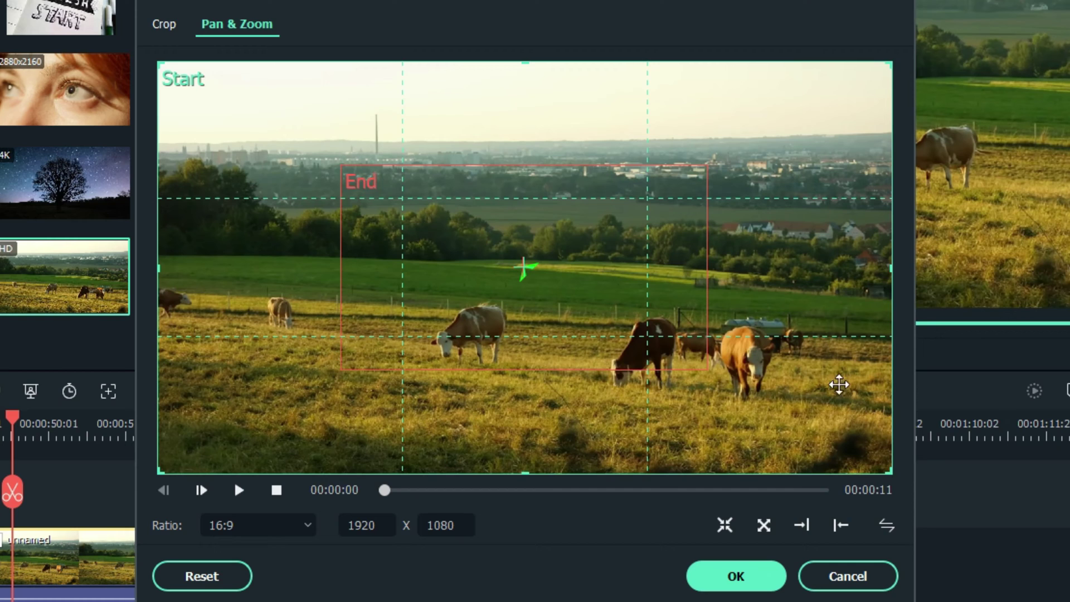
left_click(360, 189)
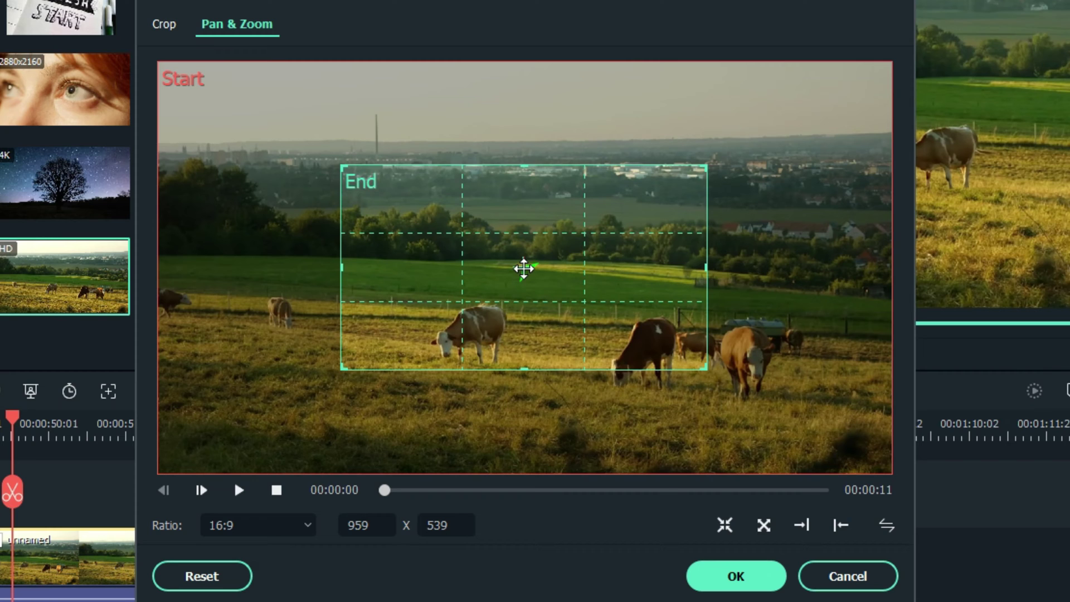
Shrink the End frame to a 536 x 301 close-up over the brown cows and apply
left_click_drag(523, 269, 777, 350)
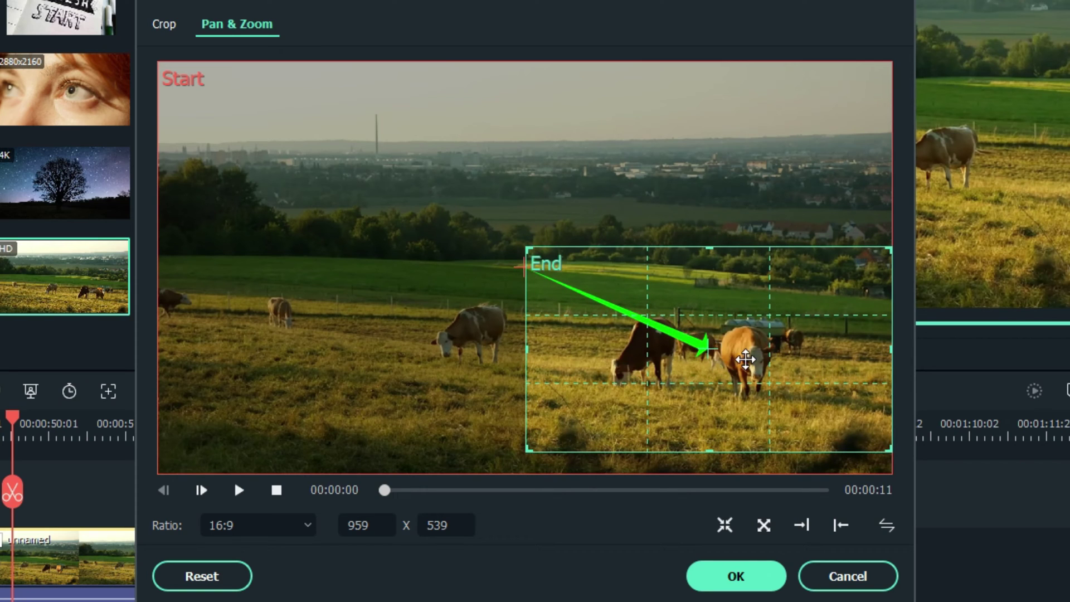
left_click_drag(526, 249, 689, 338)
left_click_drag(788, 386, 744, 352)
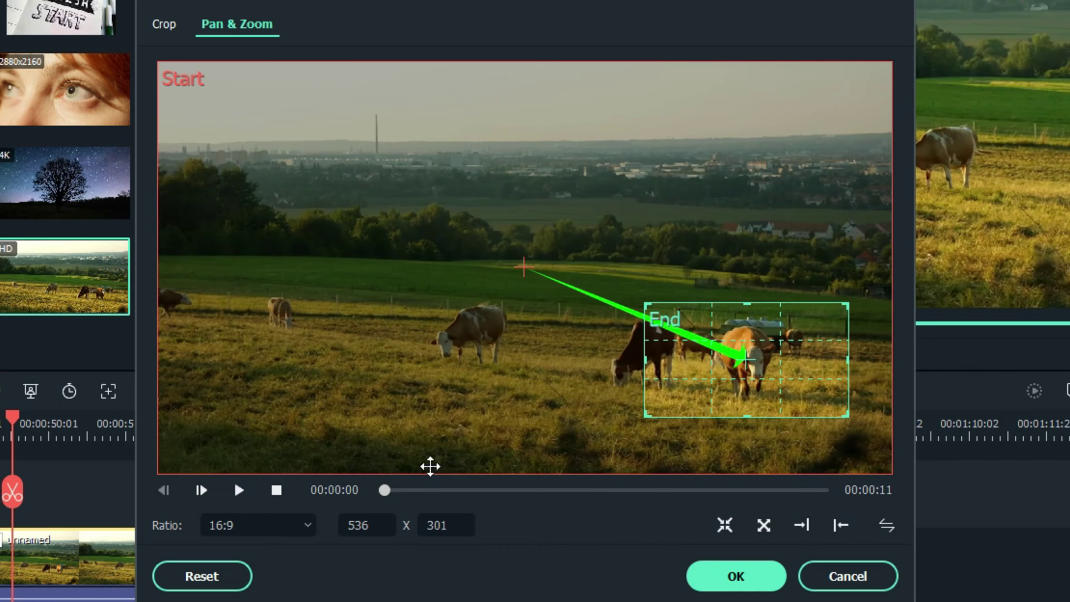
left_click_drag(384, 491, 435, 494)
left_click(746, 576)
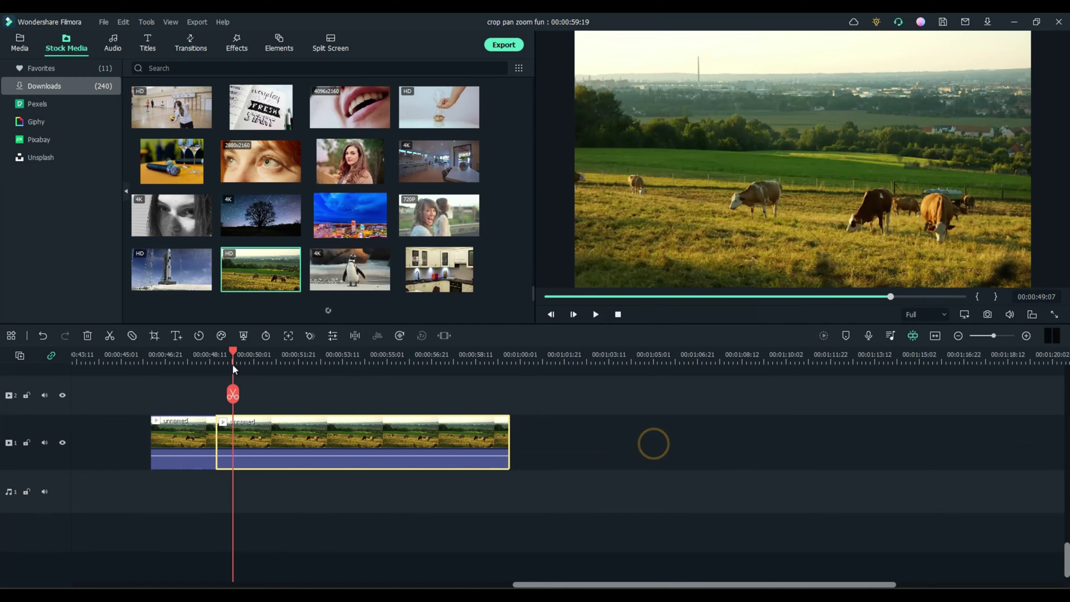
Reset Pan & Zoom and apply 'From near to far', zooming out from a centred 959 x 539 frame
left_click_drag(233, 355, 264, 366)
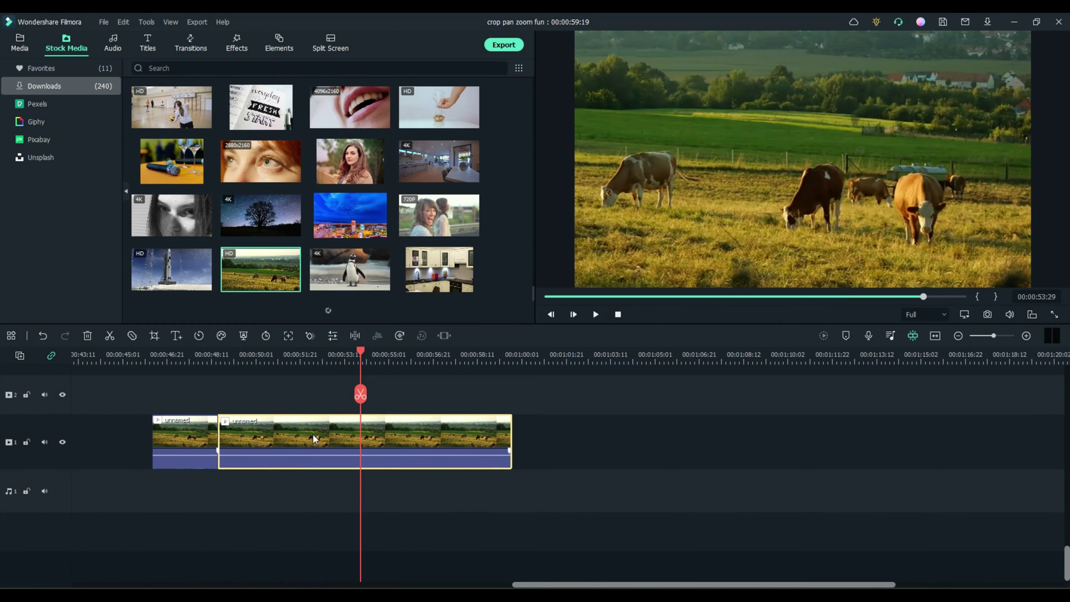
right_click(312, 433)
left_click(370, 215)
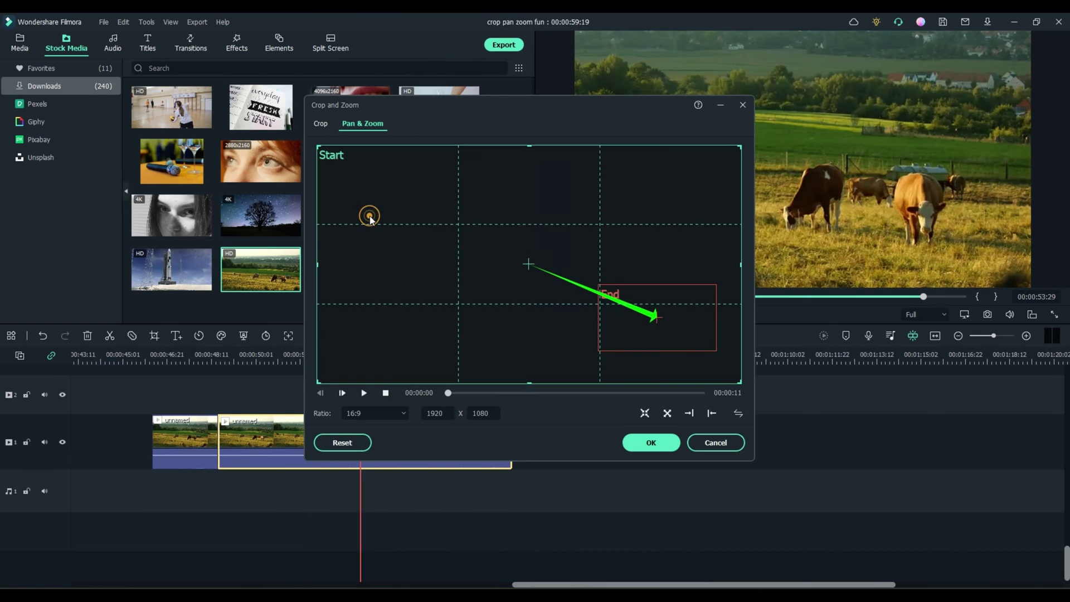
left_click(342, 443)
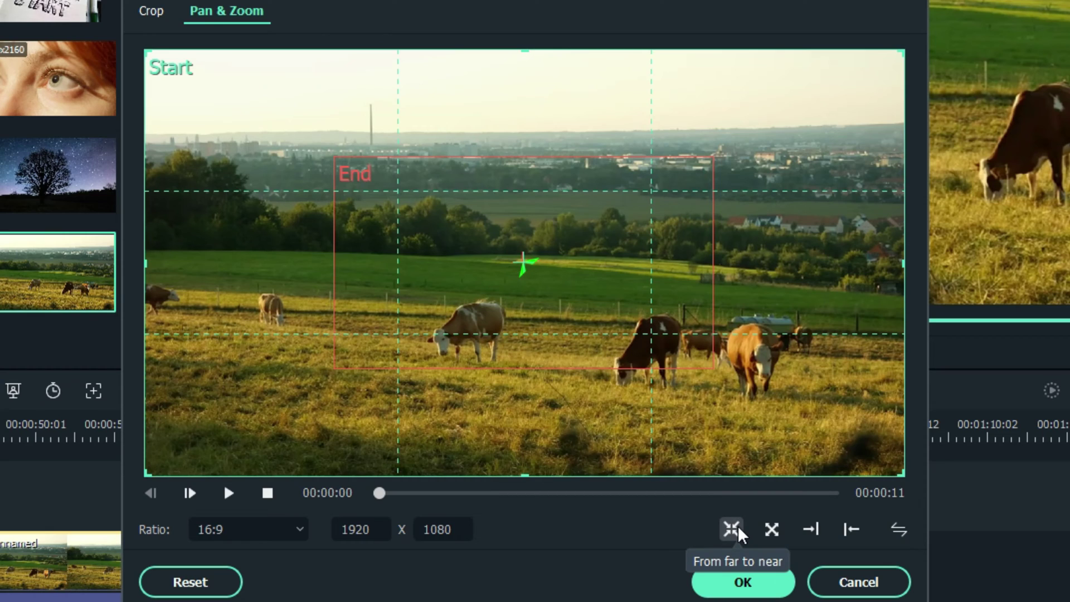
left_click(732, 529)
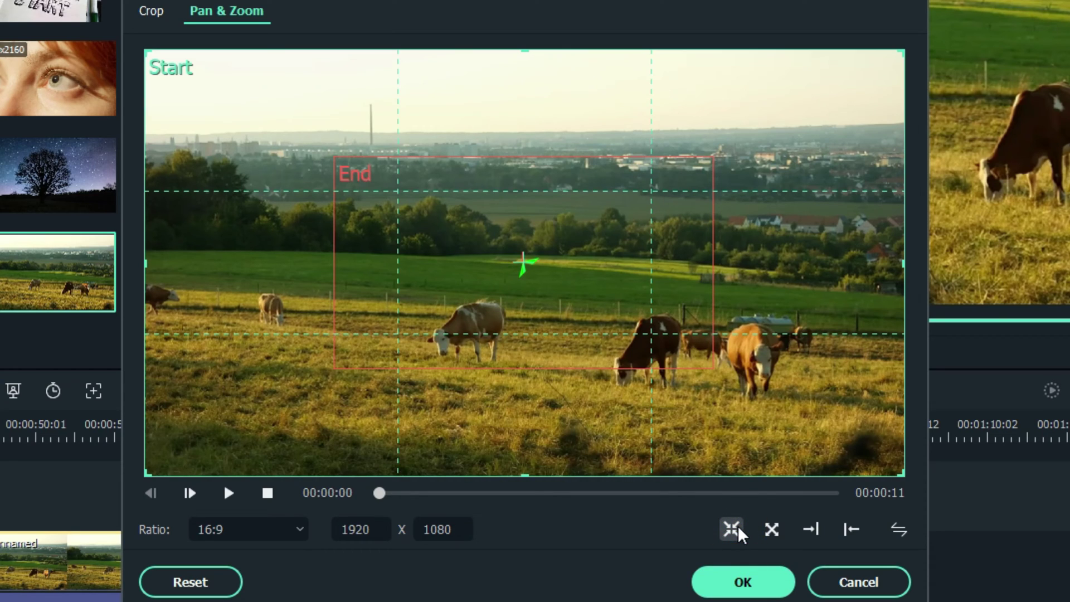
left_click(771, 531)
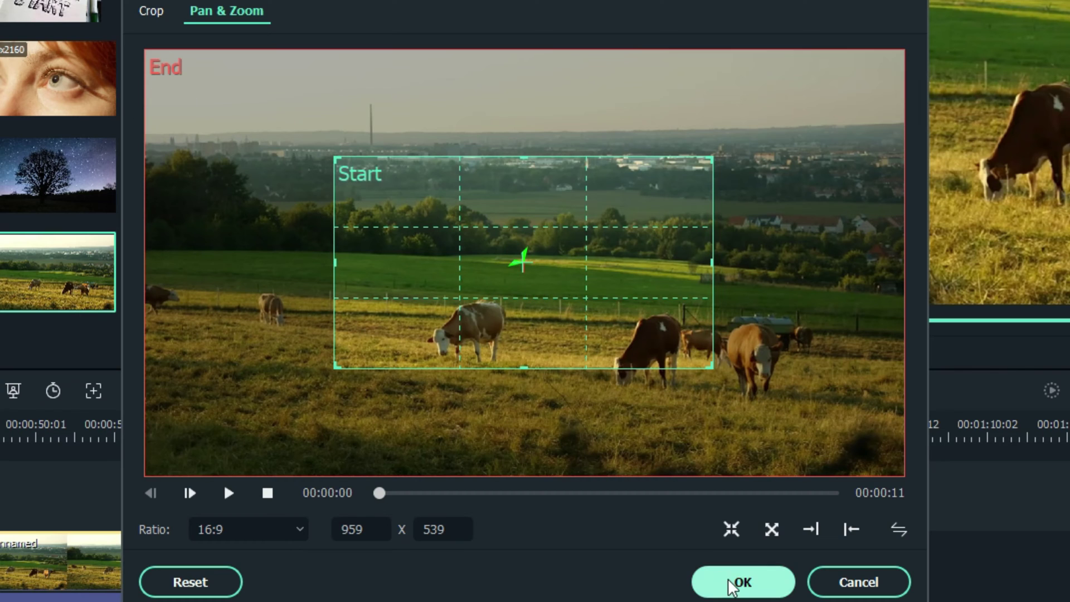
left_click(743, 581)
left_click_drag(361, 352, 379, 390)
right_click(427, 428)
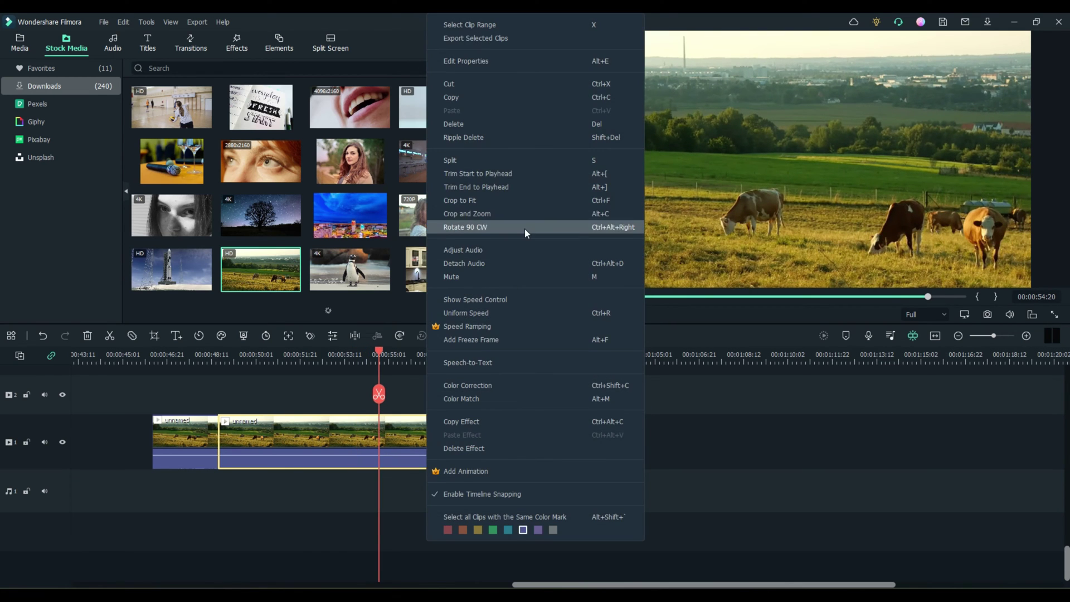
Reset Pan & Zoom, apply the 'From left to right' preset in a 959 x 539 frame, and preview it
left_click(504, 213)
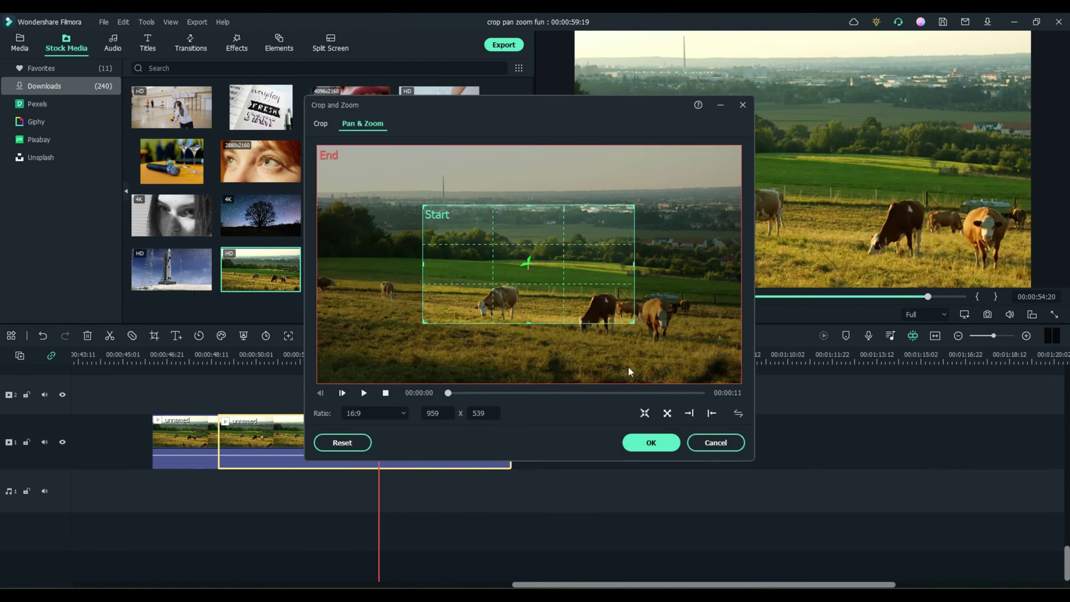
left_click(342, 443)
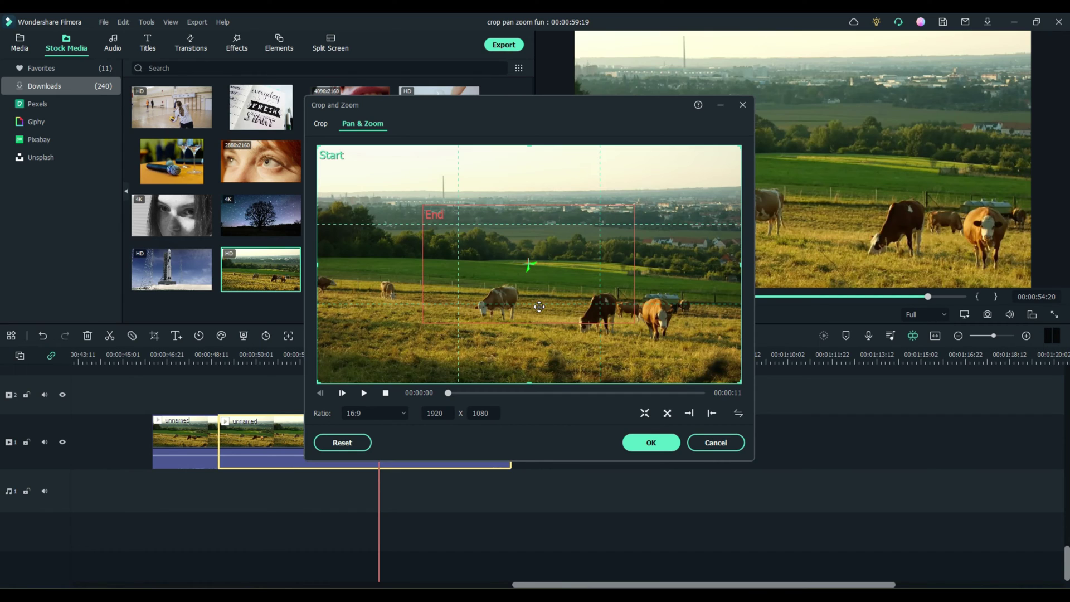
left_click(690, 414)
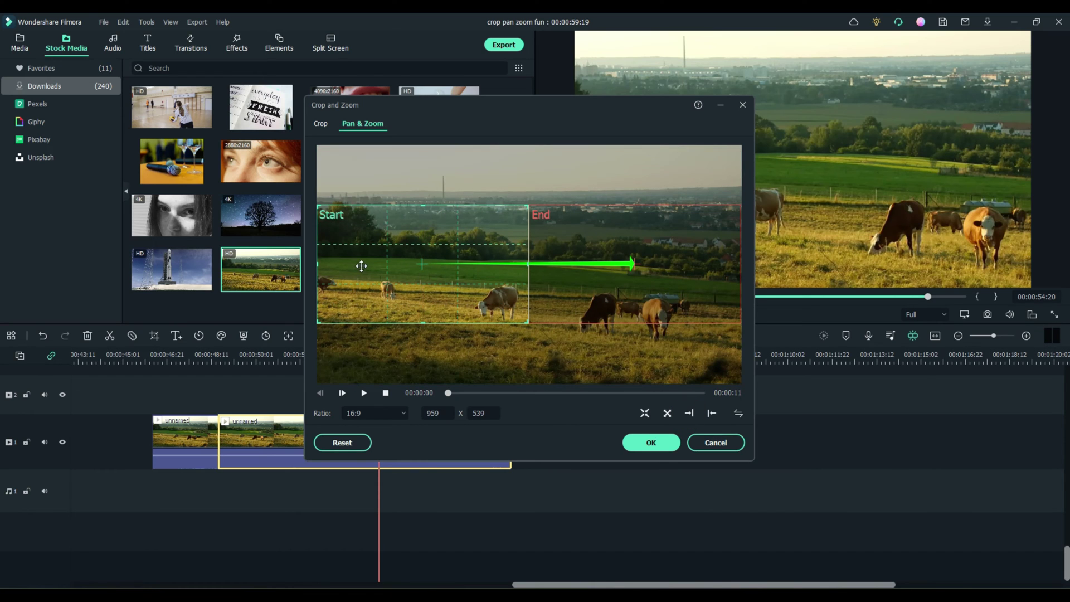
left_click(651, 443)
left_click(221, 350)
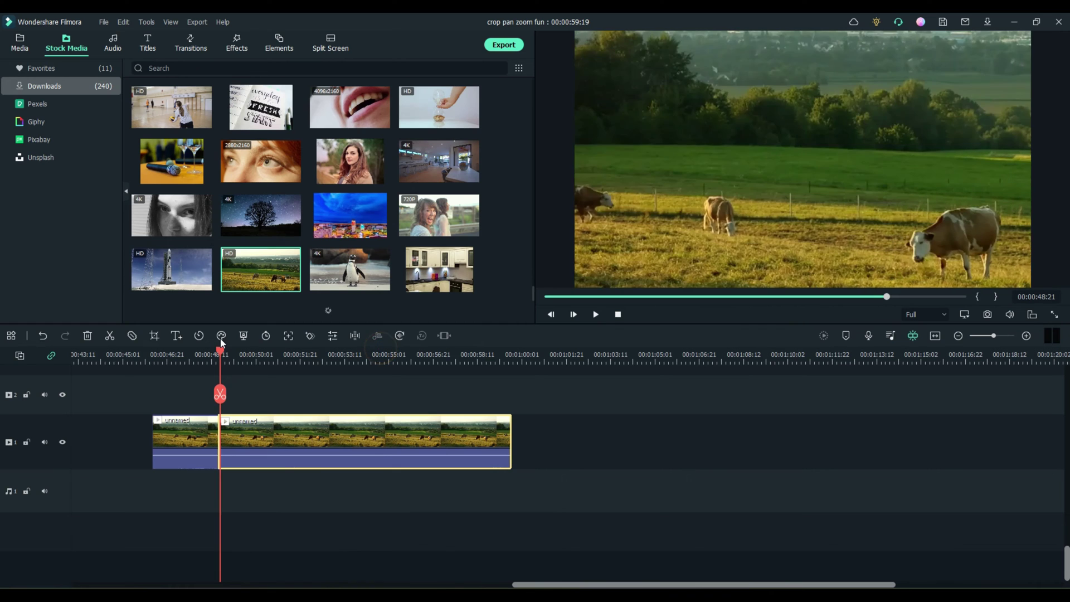
left_click_drag(221, 342, 284, 349)
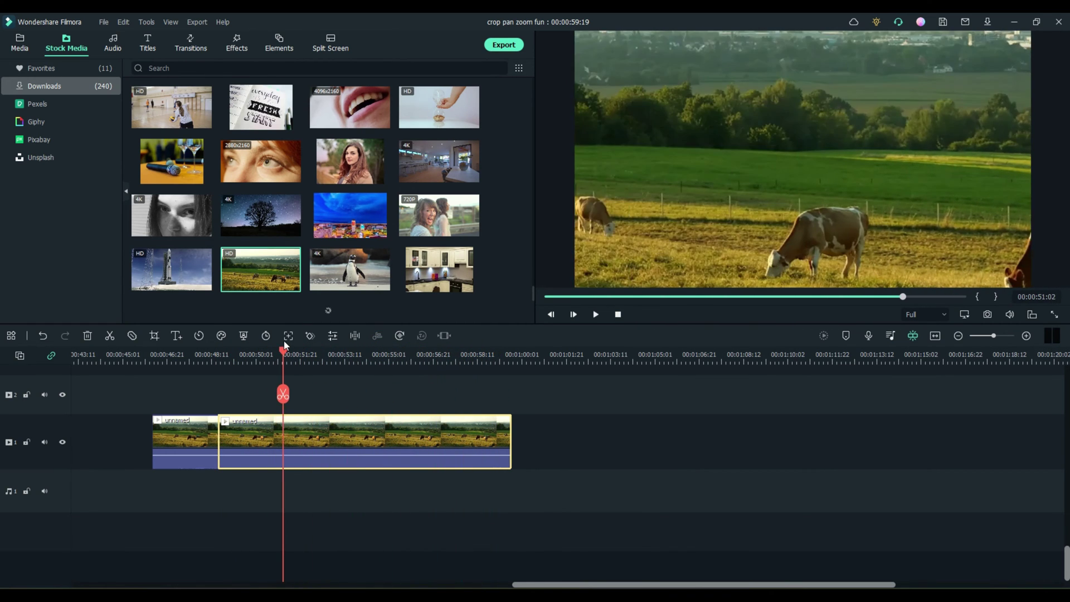
Set a 458 x 258 End frame on the lower-right cow and swap Start/End to zoom out
right_click(377, 436)
left_click(426, 213)
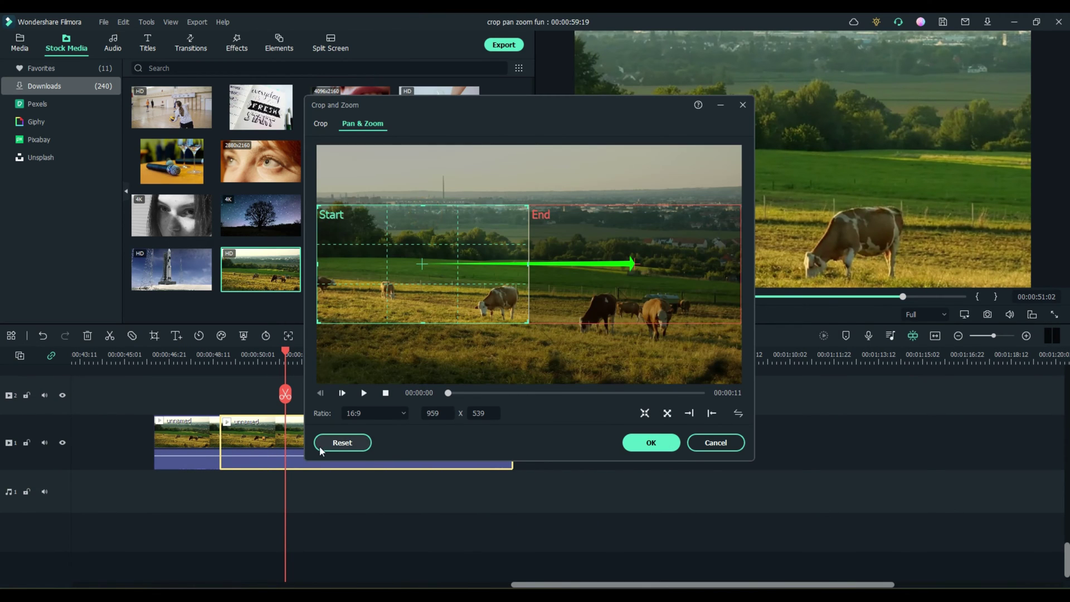
left_click(322, 446)
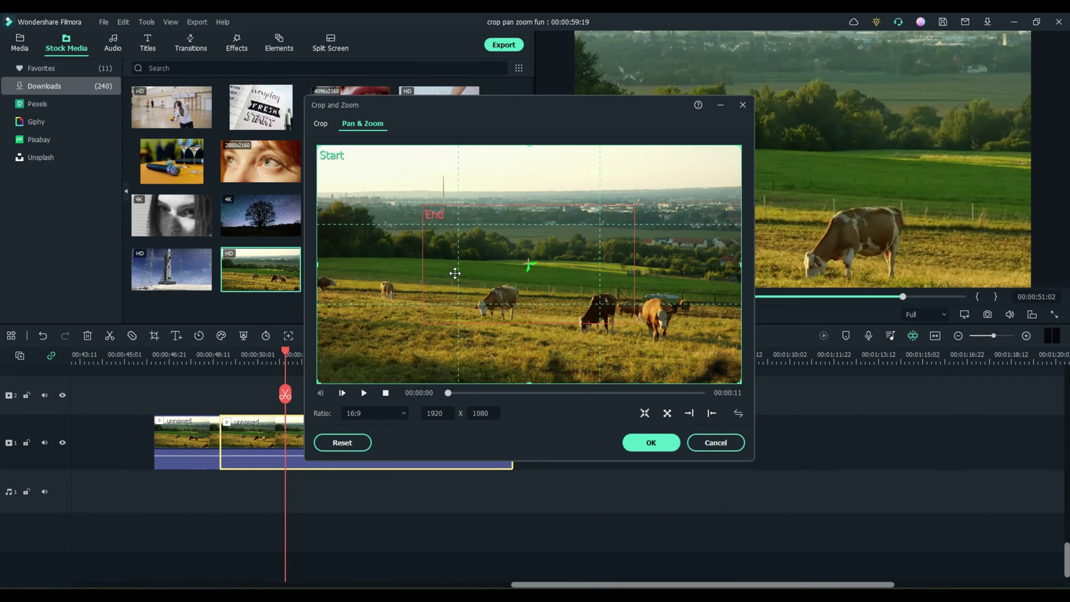
left_click(433, 219)
left_click_drag(432, 219, 640, 303)
left_click_drag(689, 342, 659, 319)
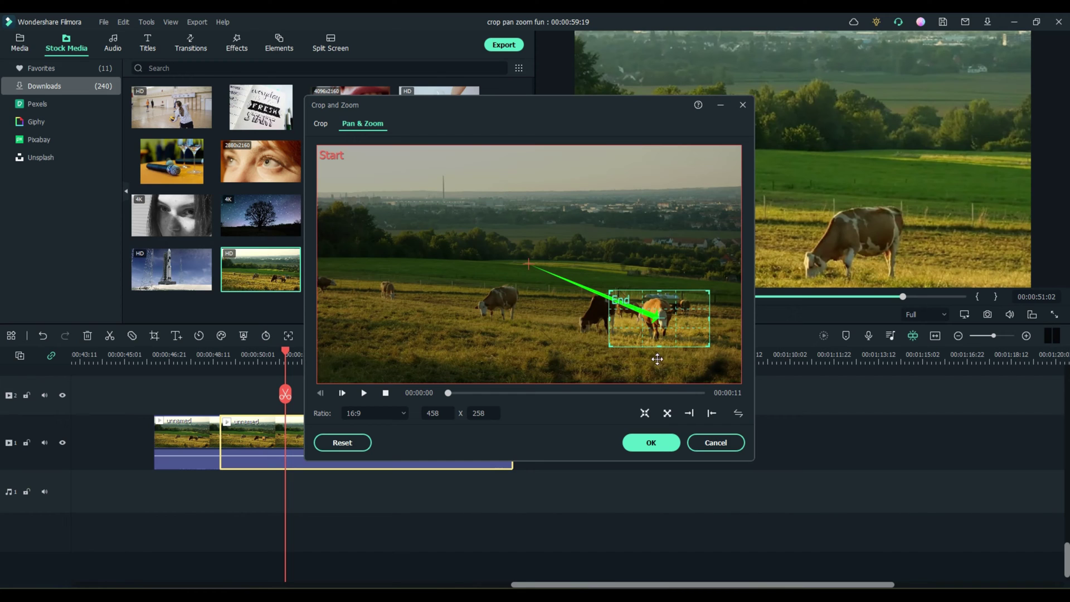
left_click(738, 413)
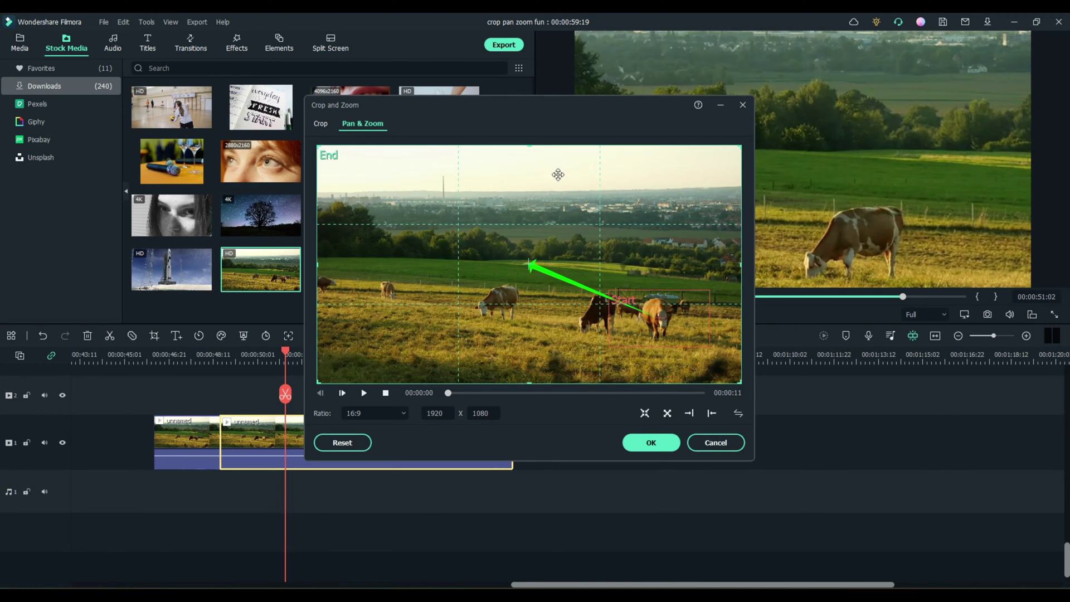
left_click(651, 443)
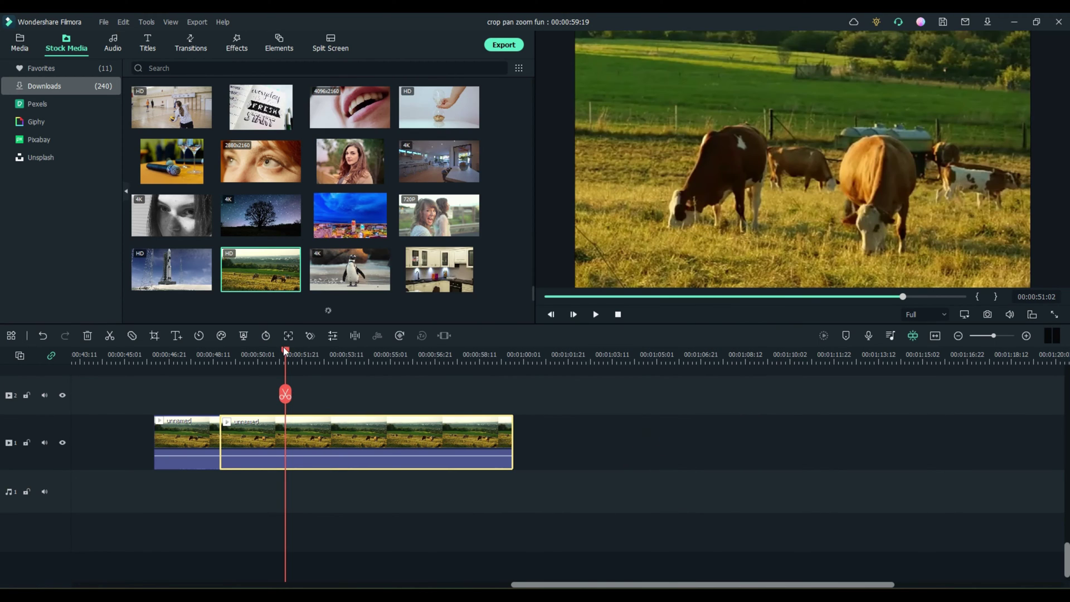
left_click_drag(287, 349, 233, 349)
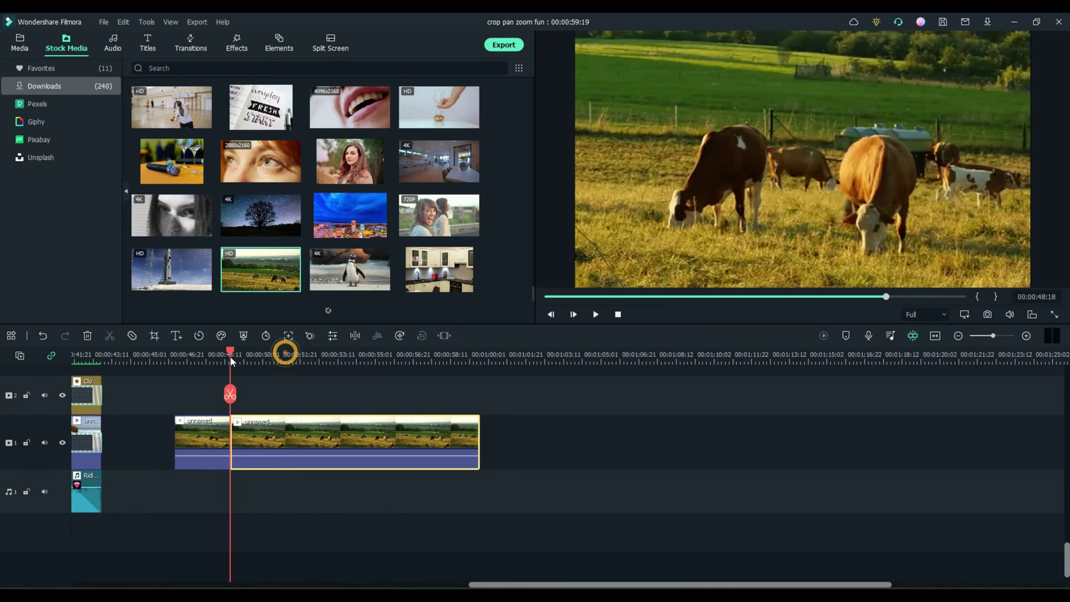
scroll(332, 352, "up", 3)
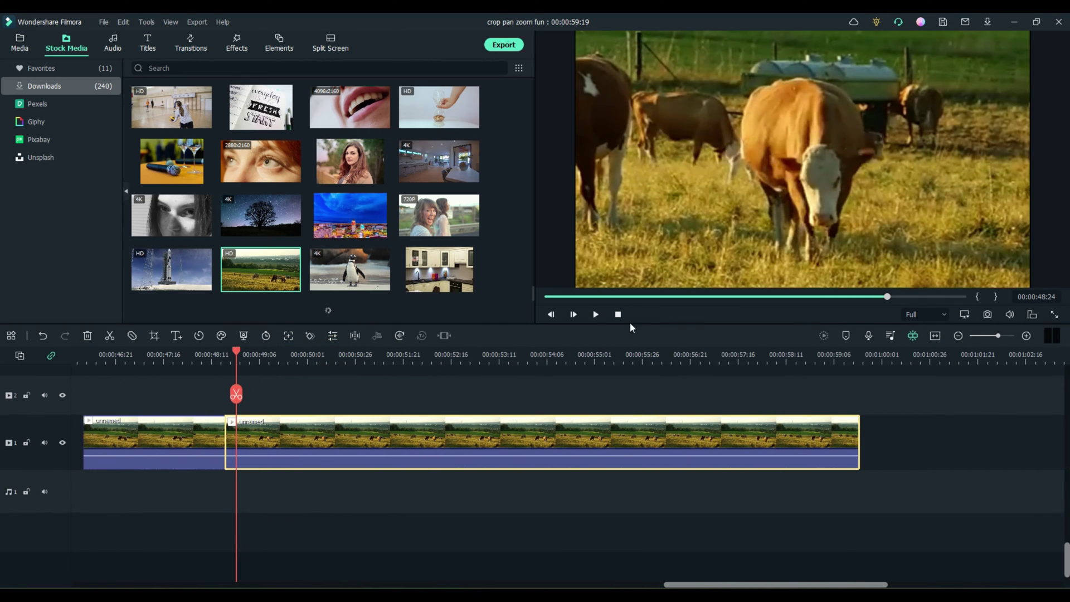
left_click(595, 315)
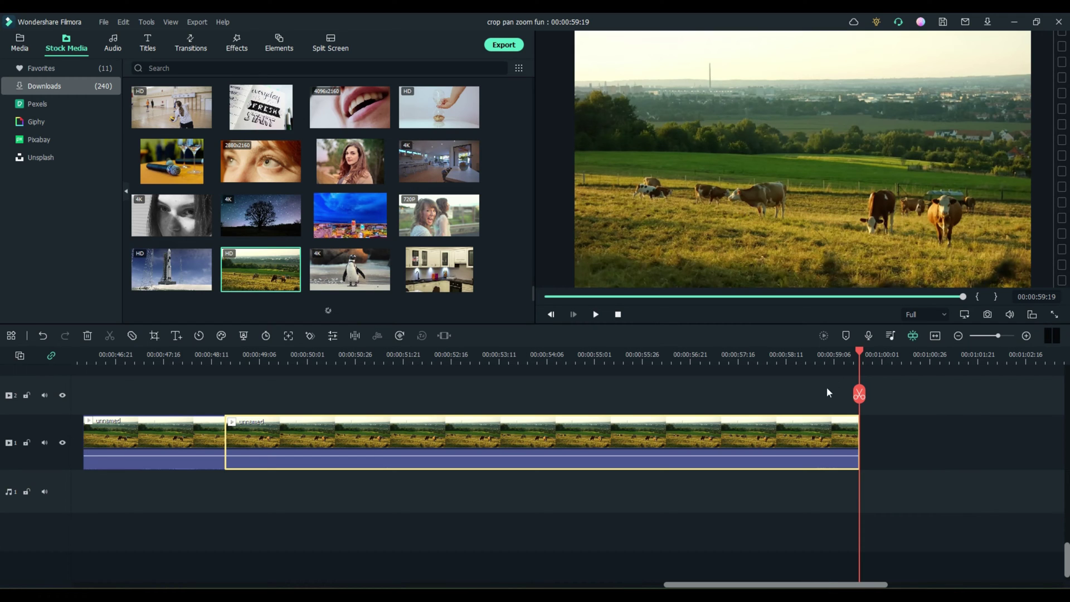
left_click_drag(862, 353, 455, 354)
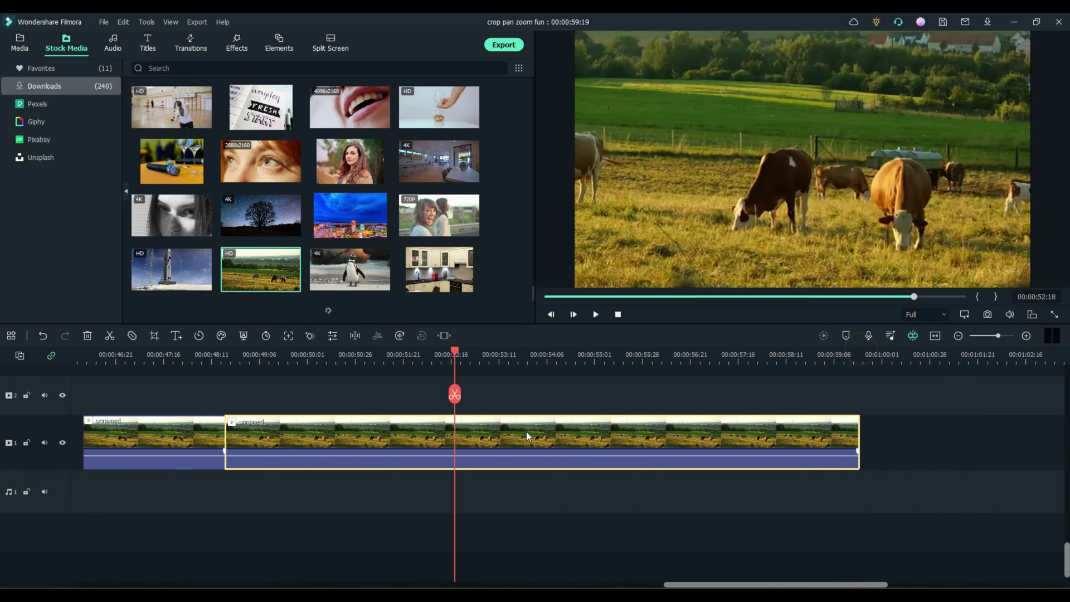
right_click(526, 431)
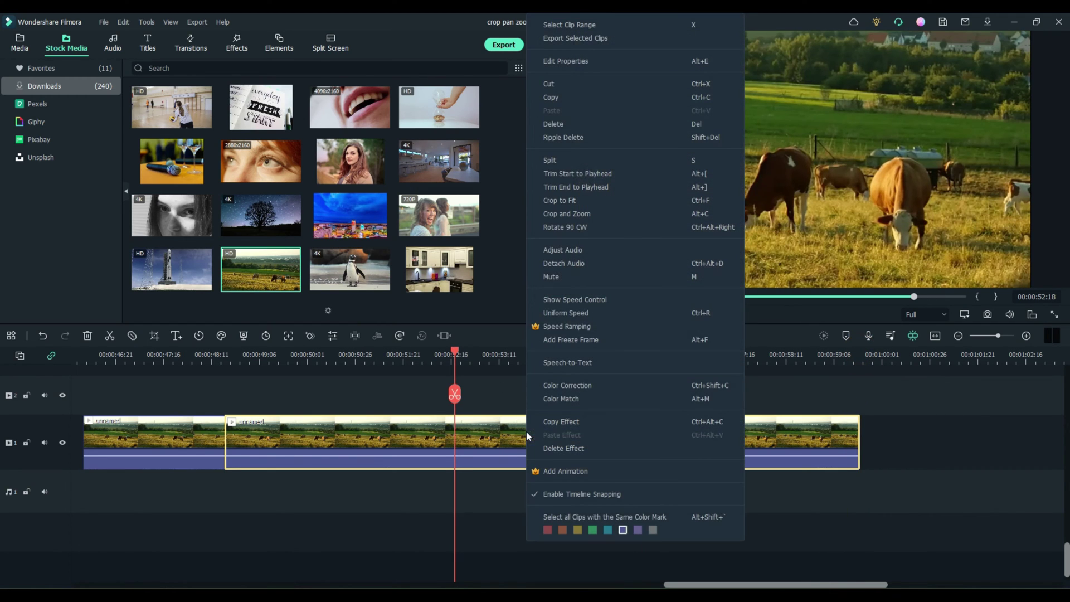
Reset the cow clip's Pan & Zoom, then cancel, leaving the clip unchanged
left_click(567, 213)
left_click(343, 444)
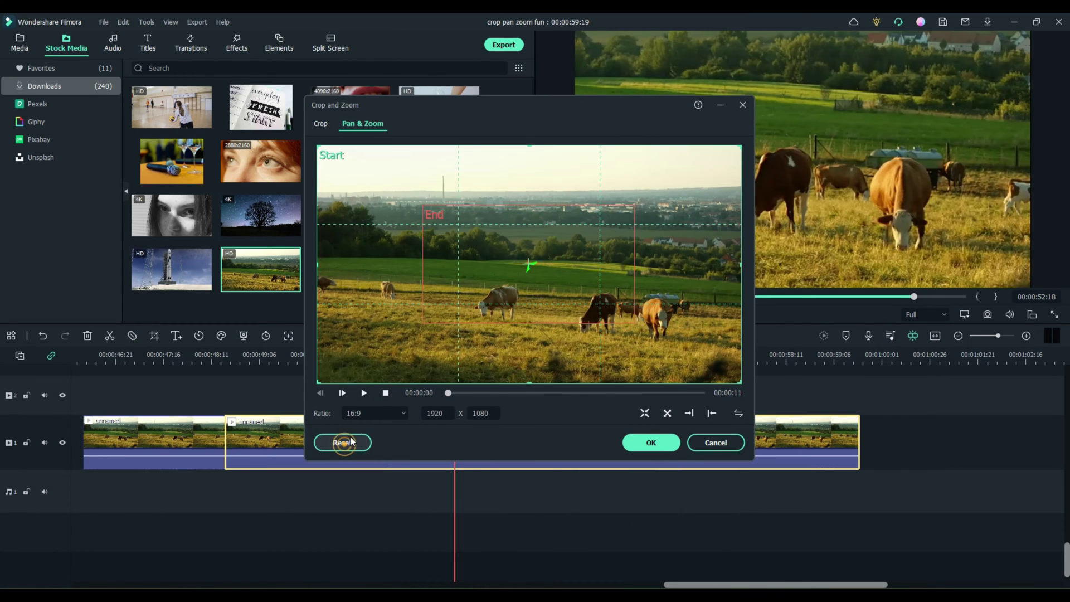
left_click(716, 443)
Scroll back to the beach runners clip after the opener and bring up its clip options
left_click_drag(767, 586, 101, 581)
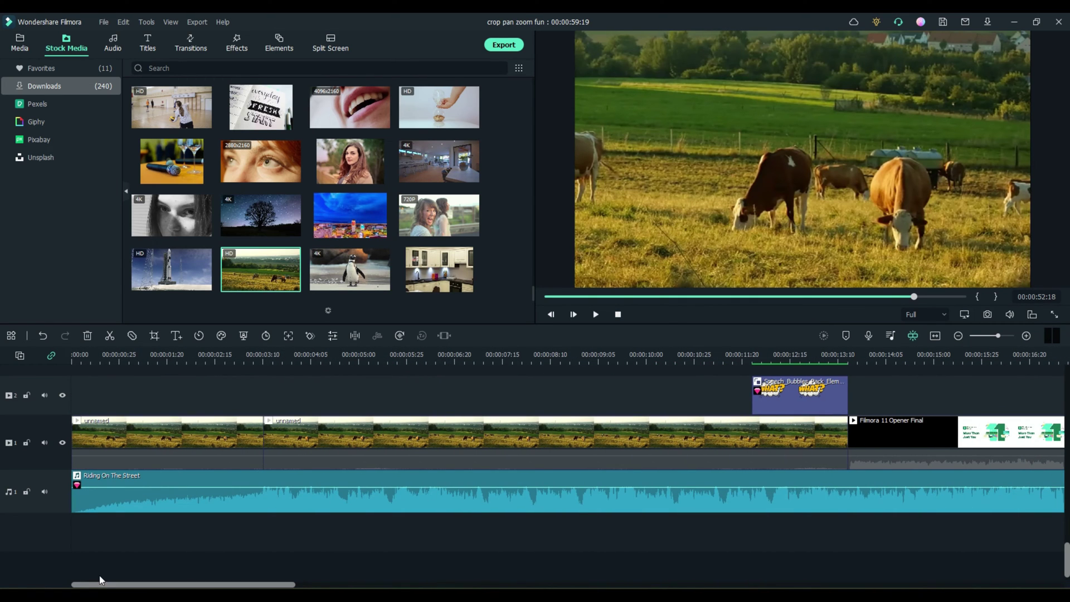
left_click(185, 362)
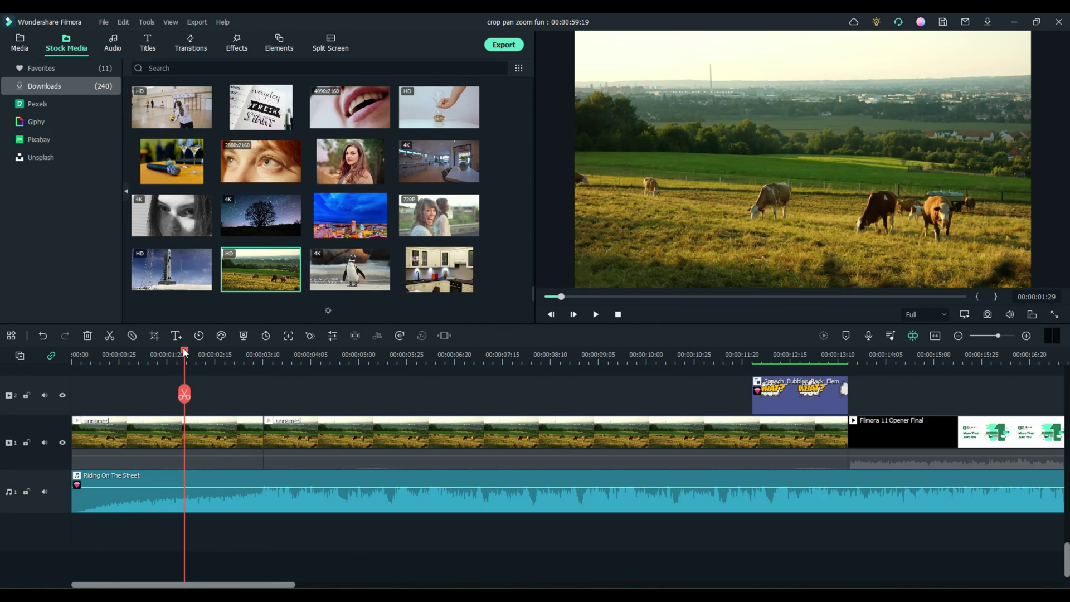
left_click_drag(184, 353, 833, 366)
left_click_drag(283, 585, 441, 567)
left_click(675, 359)
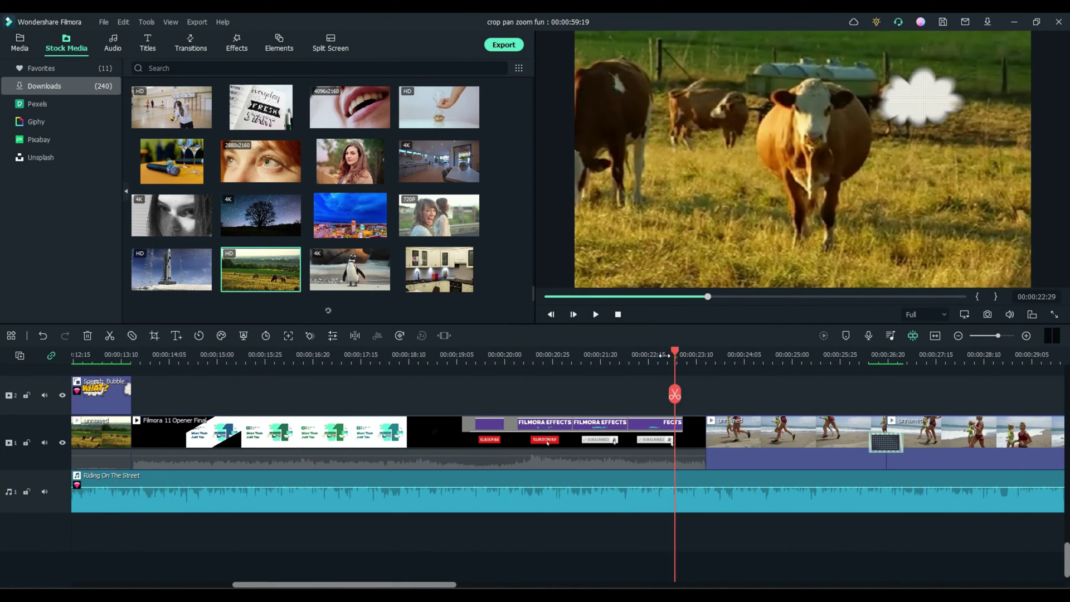
left_click_drag(440, 585, 536, 587)
left_click_drag(240, 355, 486, 356)
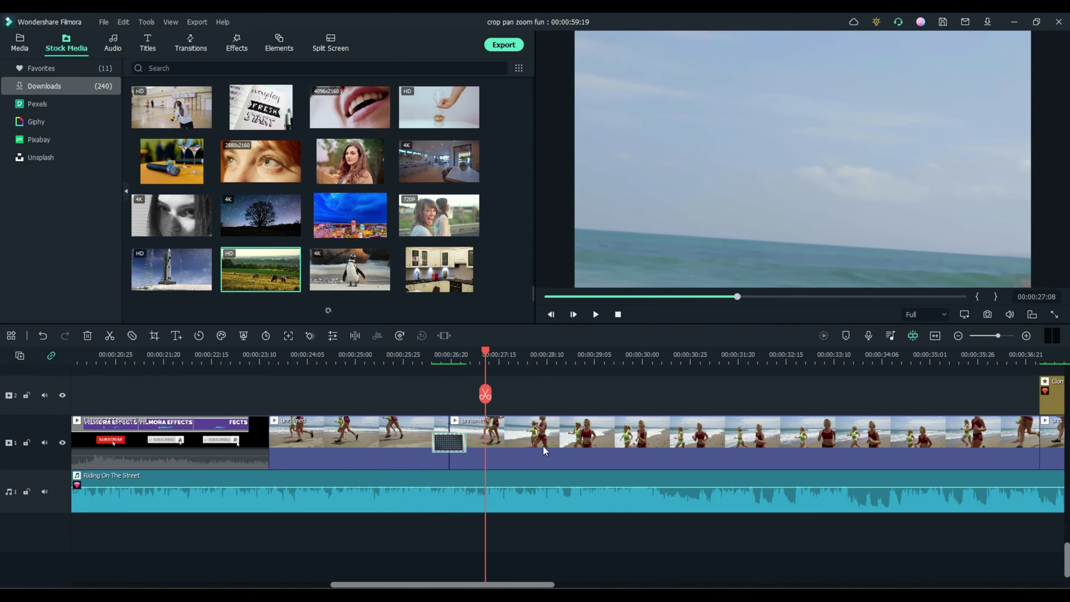
right_click(543, 440)
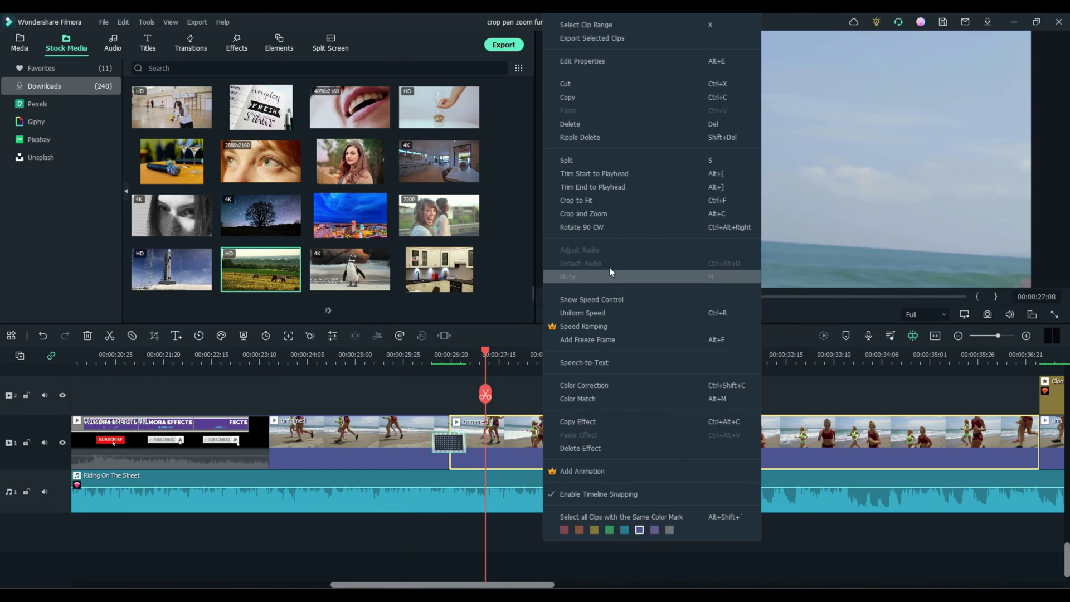
left_click(594, 218)
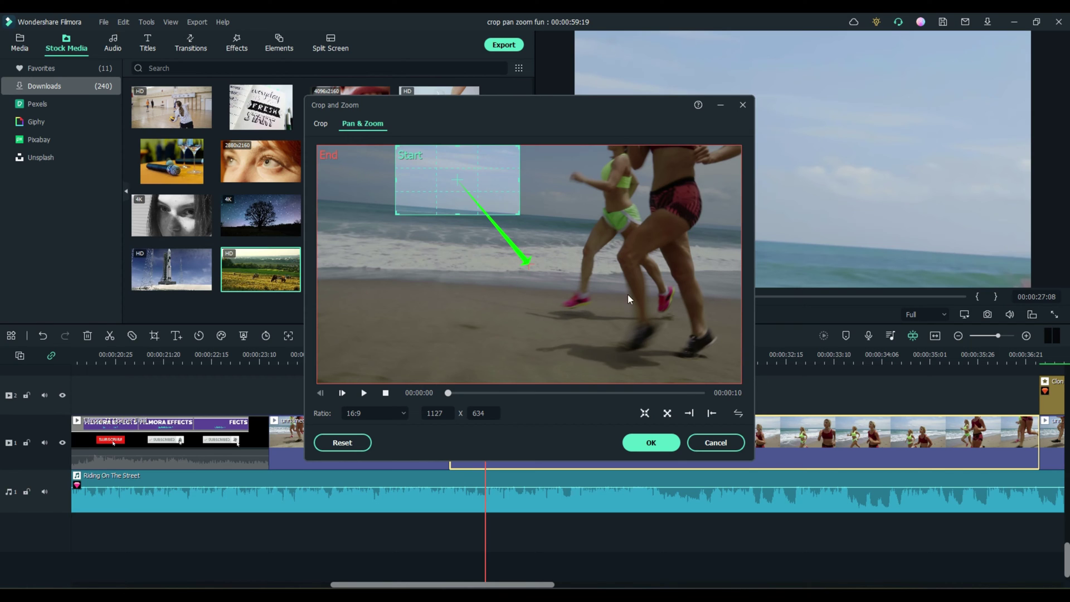
left_click(716, 444)
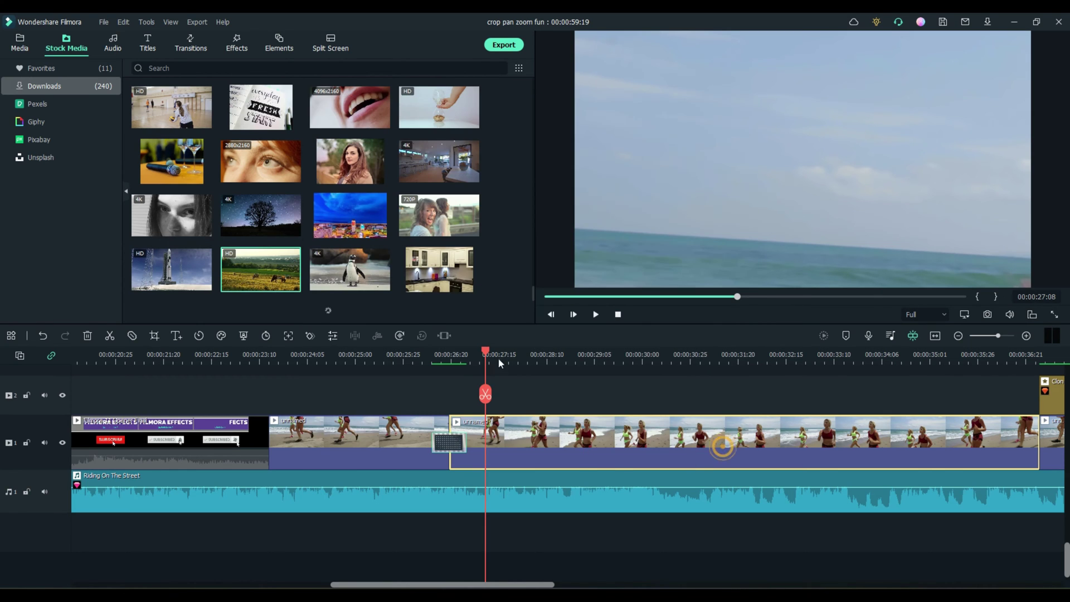
left_click_drag(485, 355, 1006, 353)
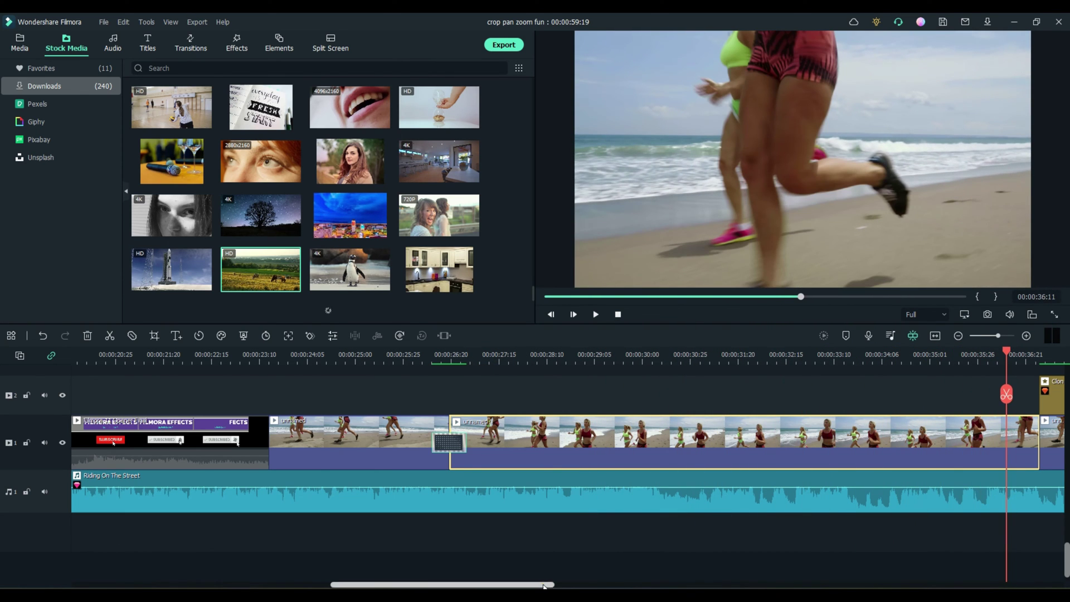
left_click_drag(542, 585, 684, 584)
left_click_drag(374, 355, 493, 347)
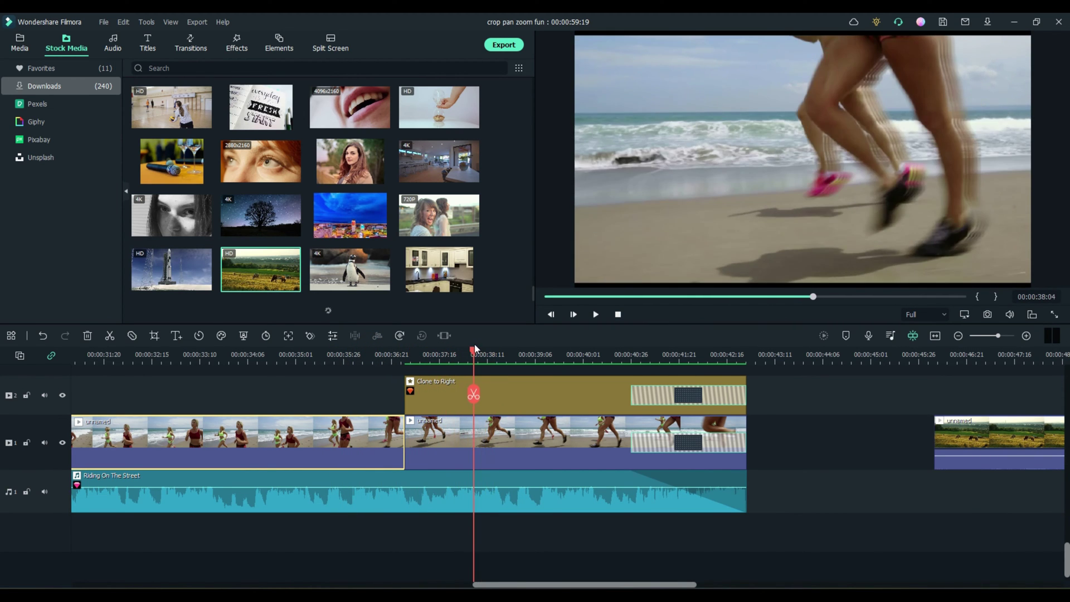
Open Crop and Zoom on the runners' clip and cancel without changes
right_click(505, 443)
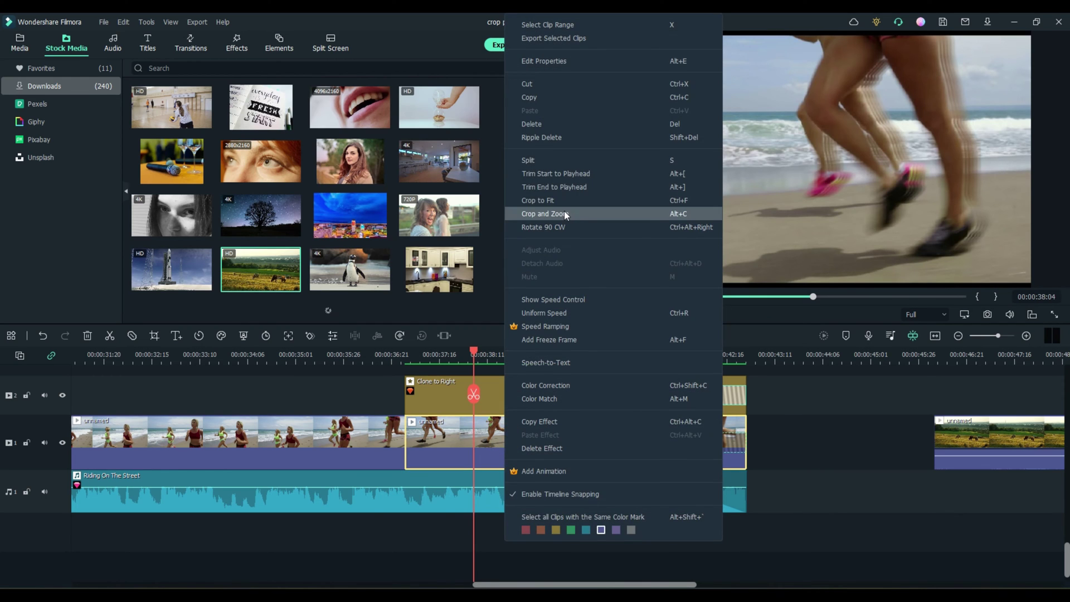
left_click(561, 211)
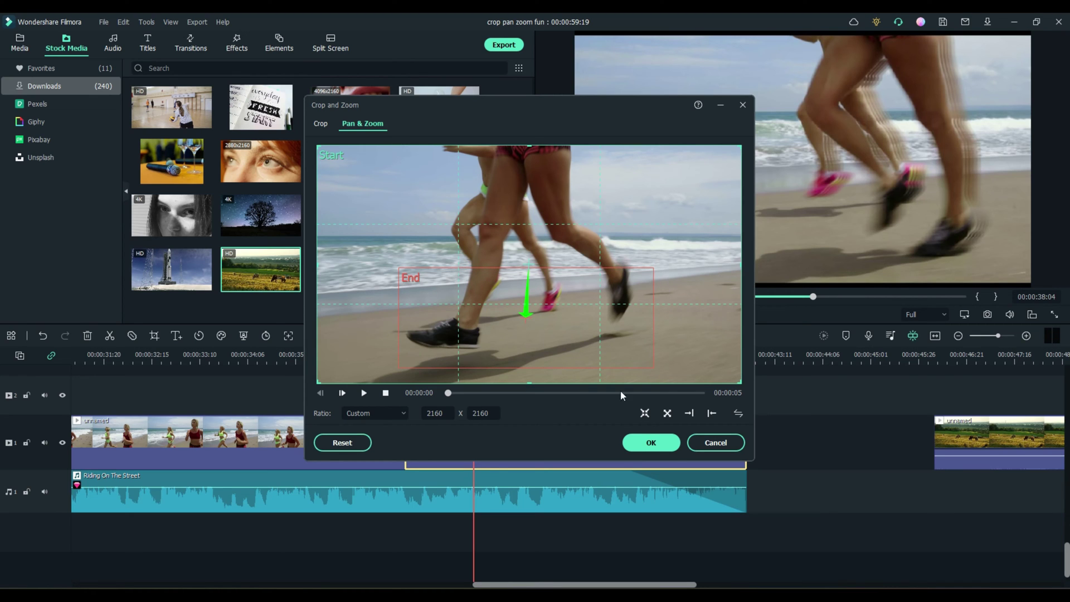
left_click(715, 442)
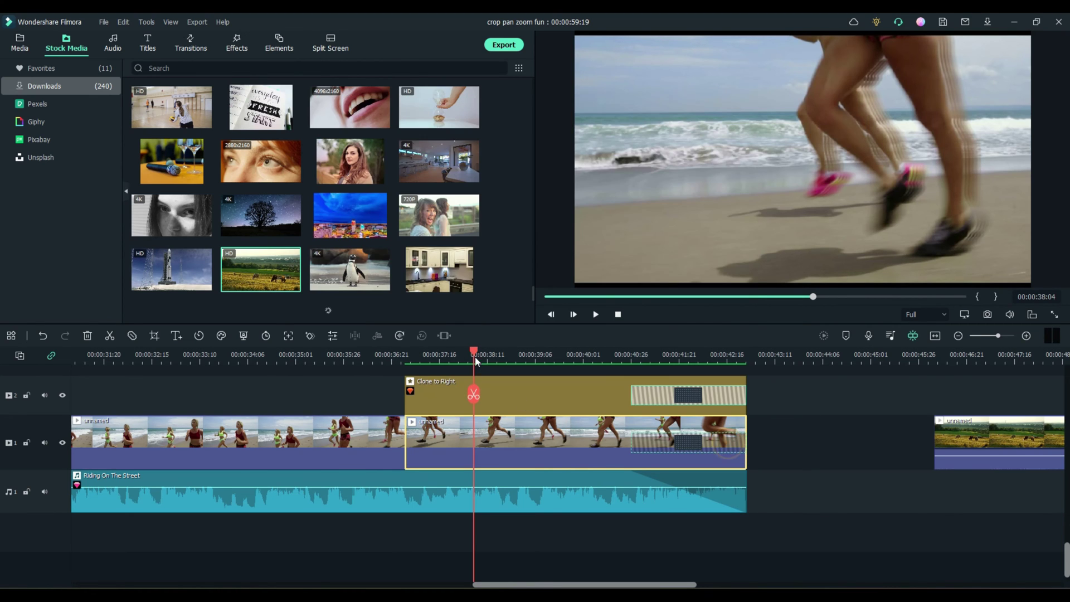
Scrub the playhead and scroll the timeline right to the two grazing-cow pieces
left_click_drag(475, 354, 626, 353)
scroll(859, 444, "up", 2)
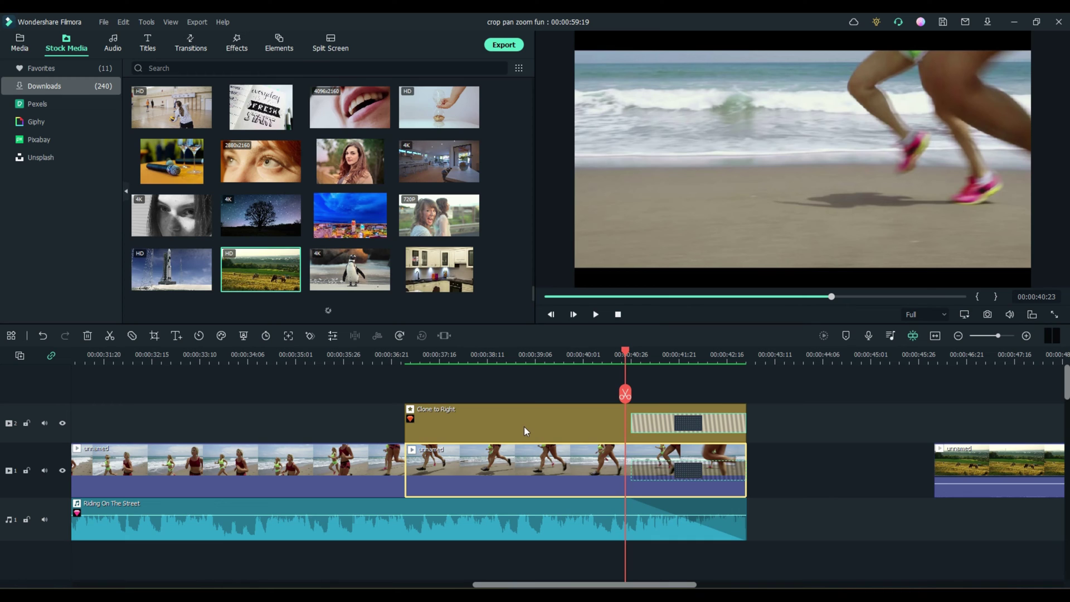
left_click_drag(626, 350, 230, 360)
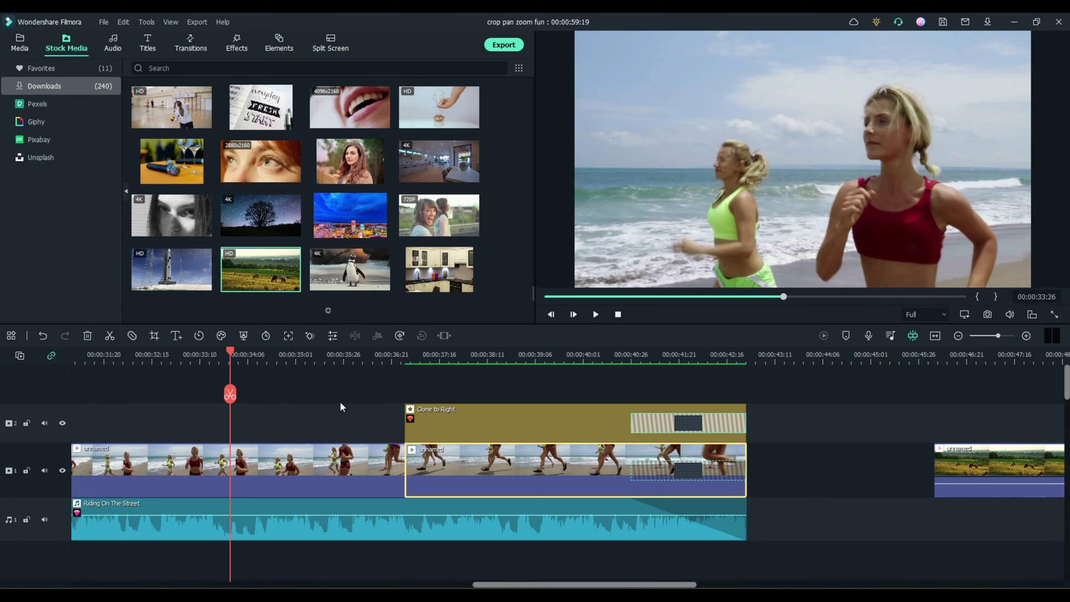
left_click_drag(580, 584, 755, 583)
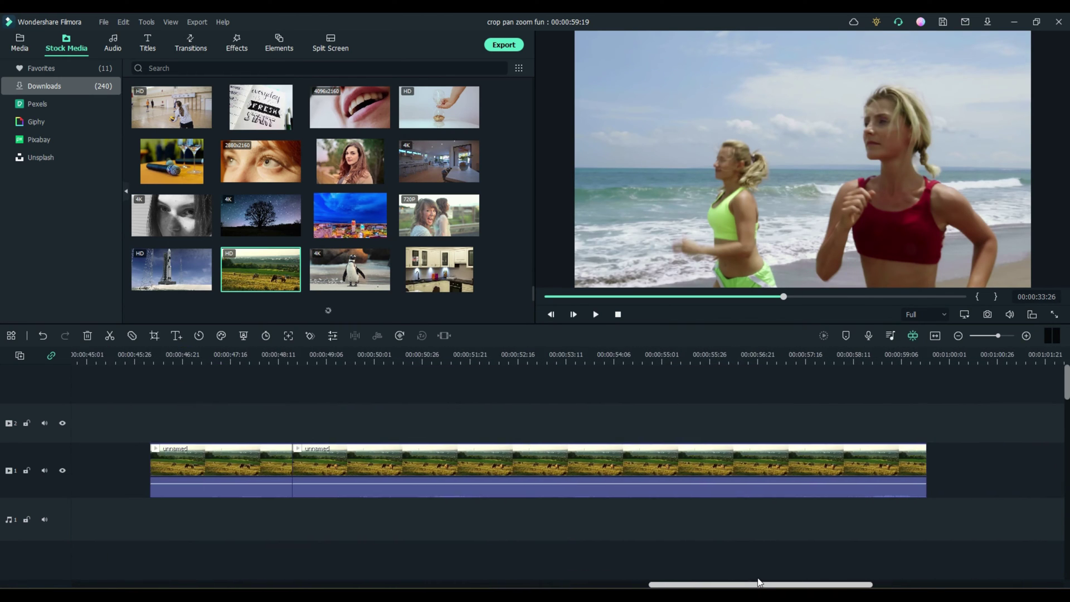
Switch the second field clip from motion to a fixed crop of the 458 x 258 brown-cow framing
left_click(417, 466)
left_click(410, 350)
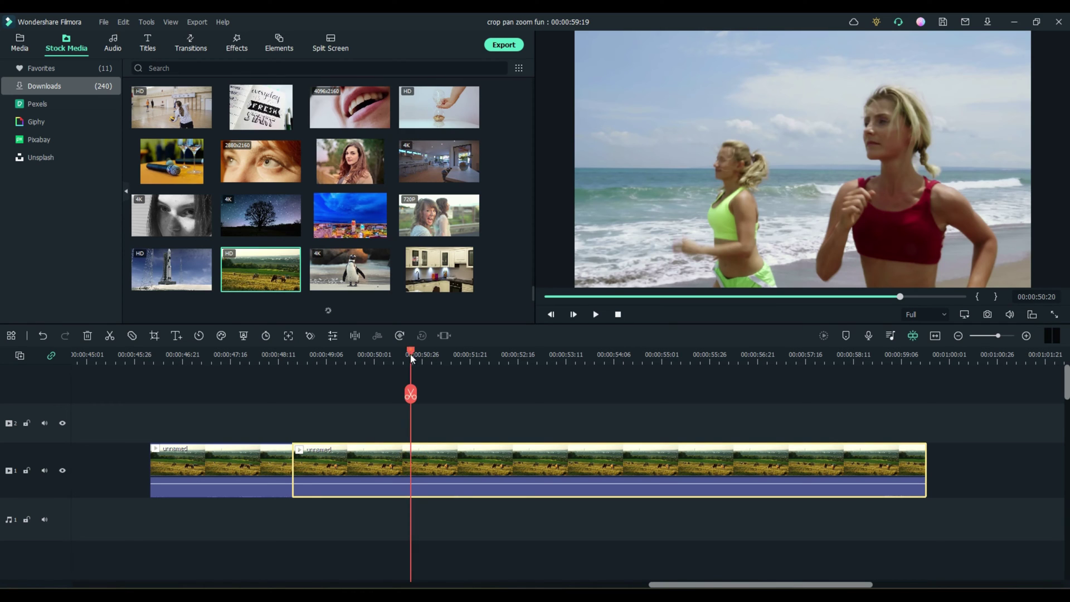
right_click(437, 463)
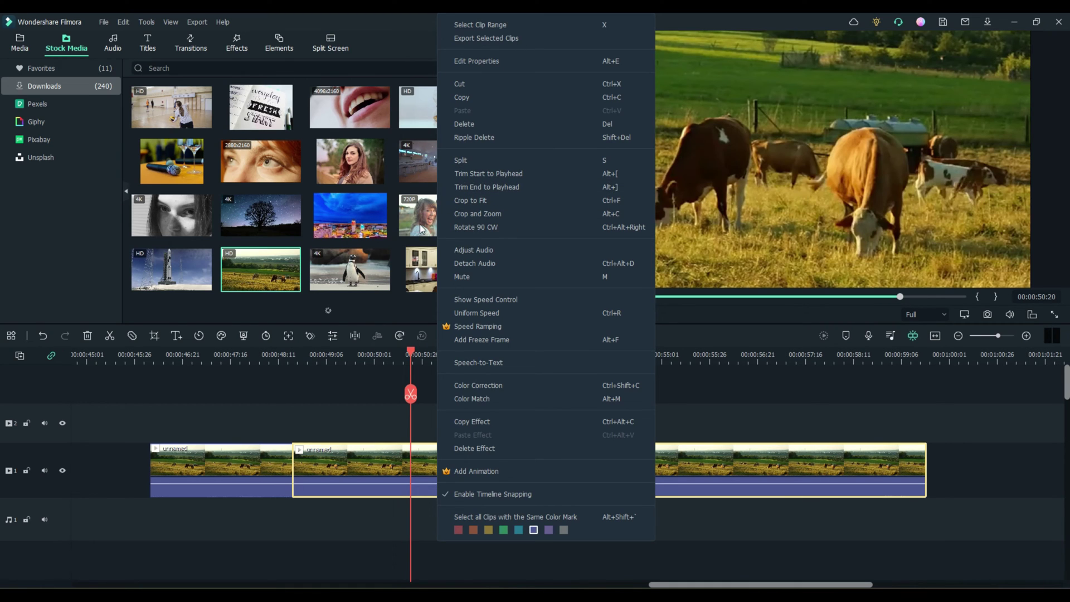
left_click(463, 215)
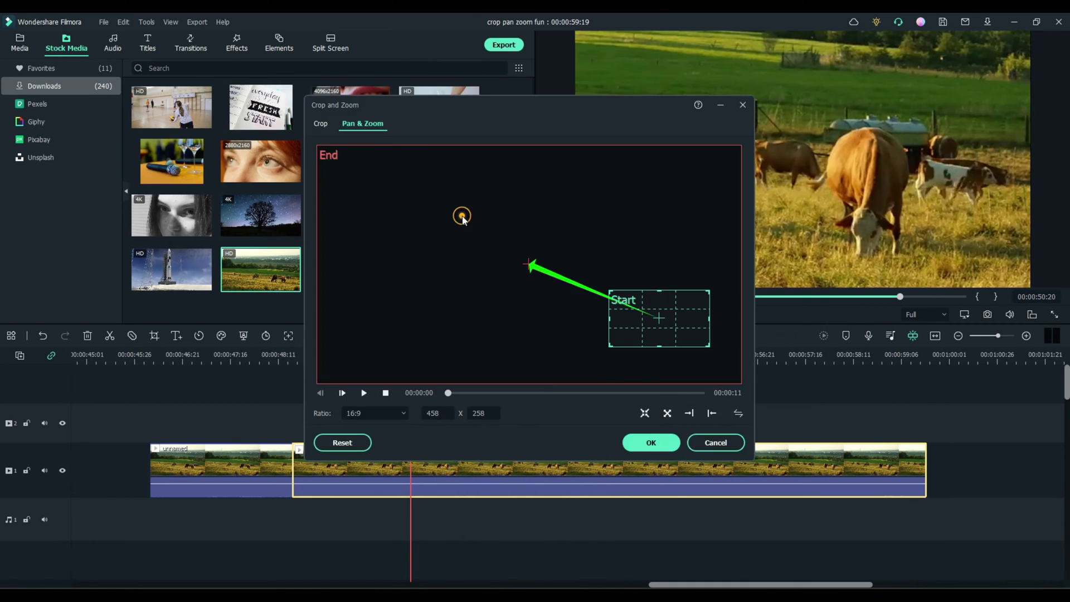
left_click(320, 124)
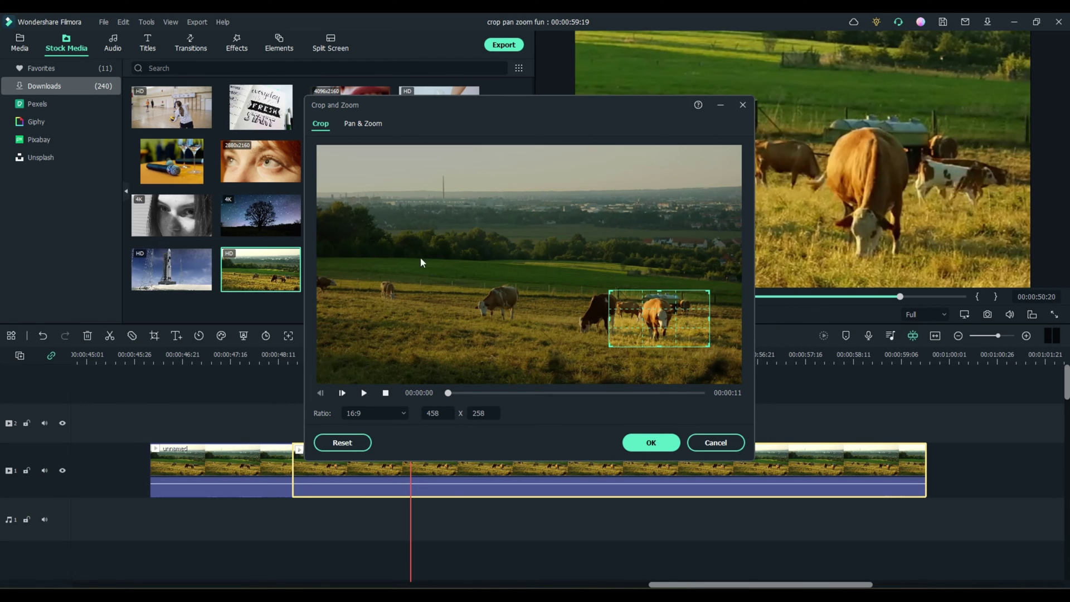
left_click(651, 443)
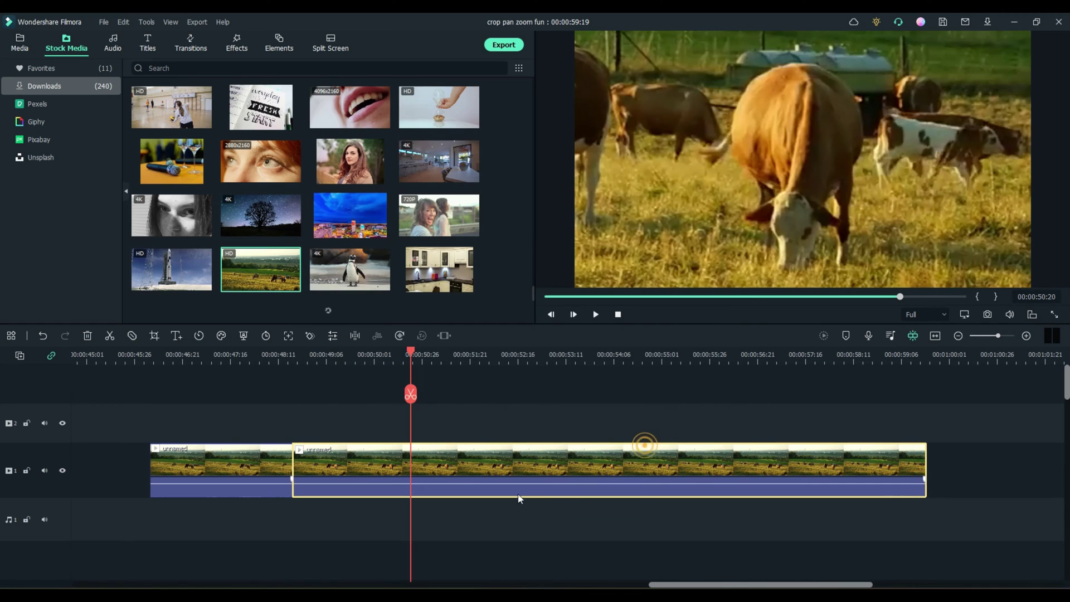
left_click_drag(412, 348, 352, 360)
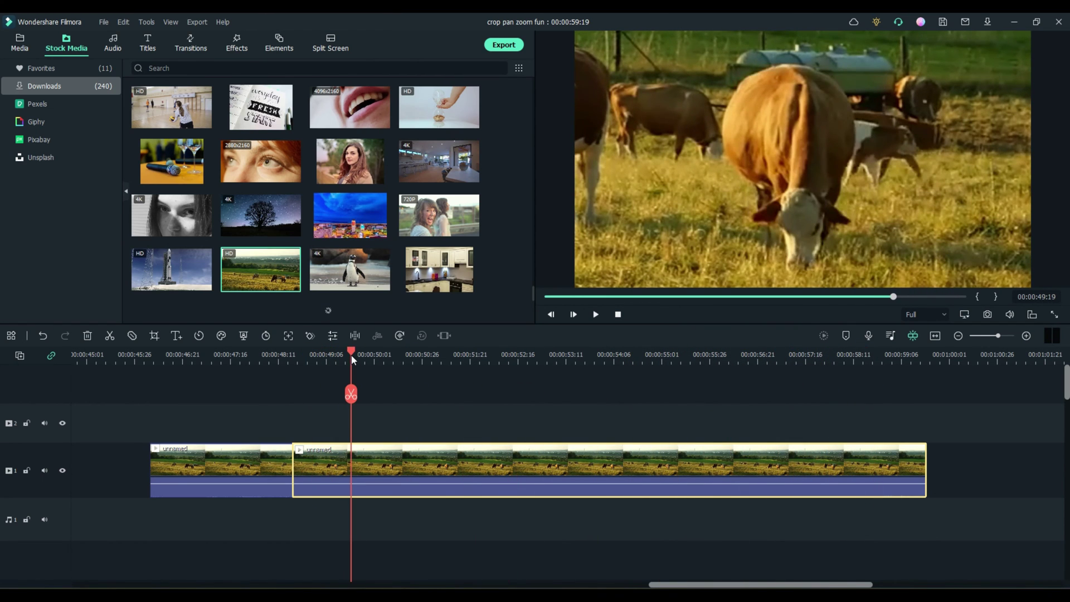
right_click(395, 461)
In Crop and Zoom, try Custom and then 16:9 crop boxes around the cows
left_click(446, 216)
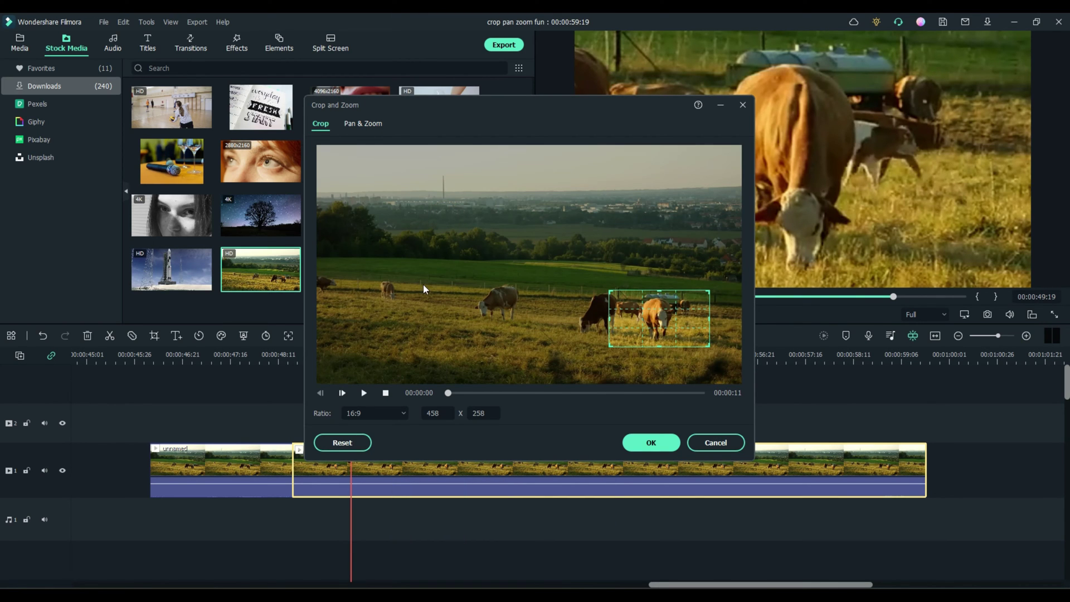
left_click(364, 415)
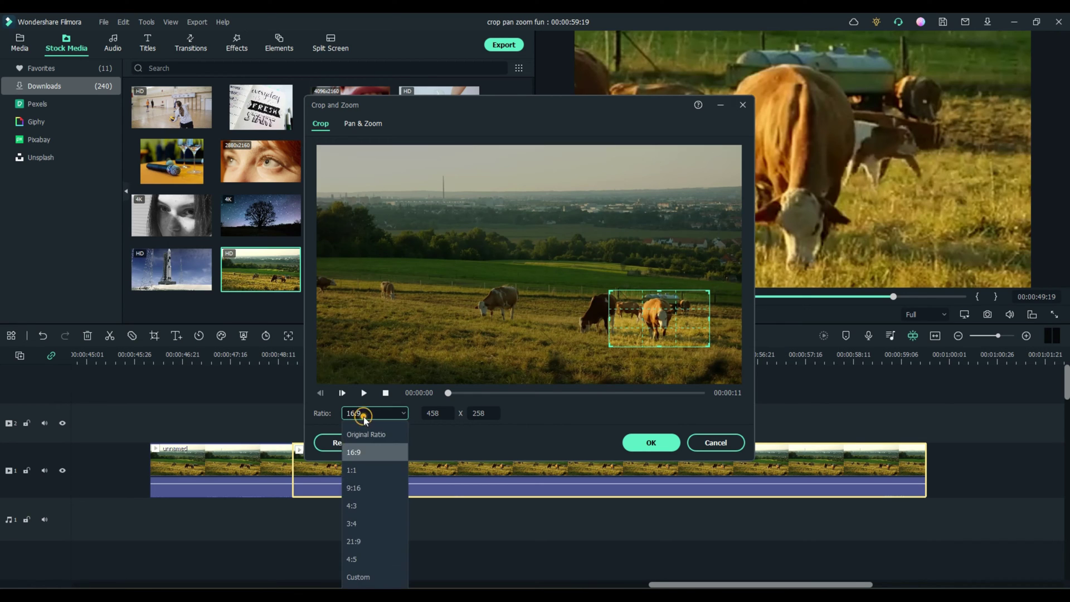
left_click(366, 578)
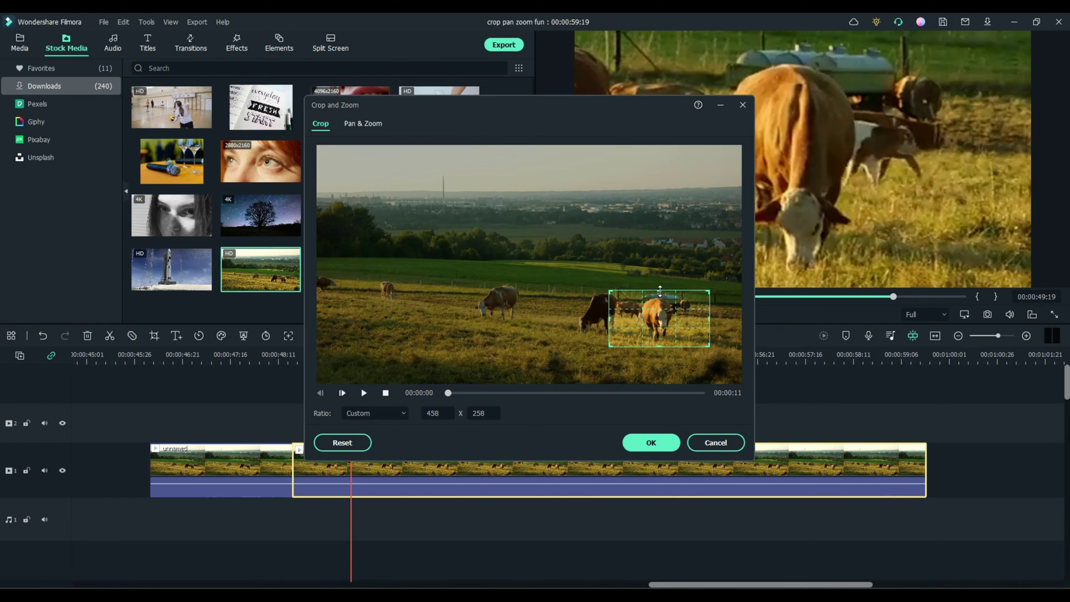
left_click_drag(660, 290, 656, 247)
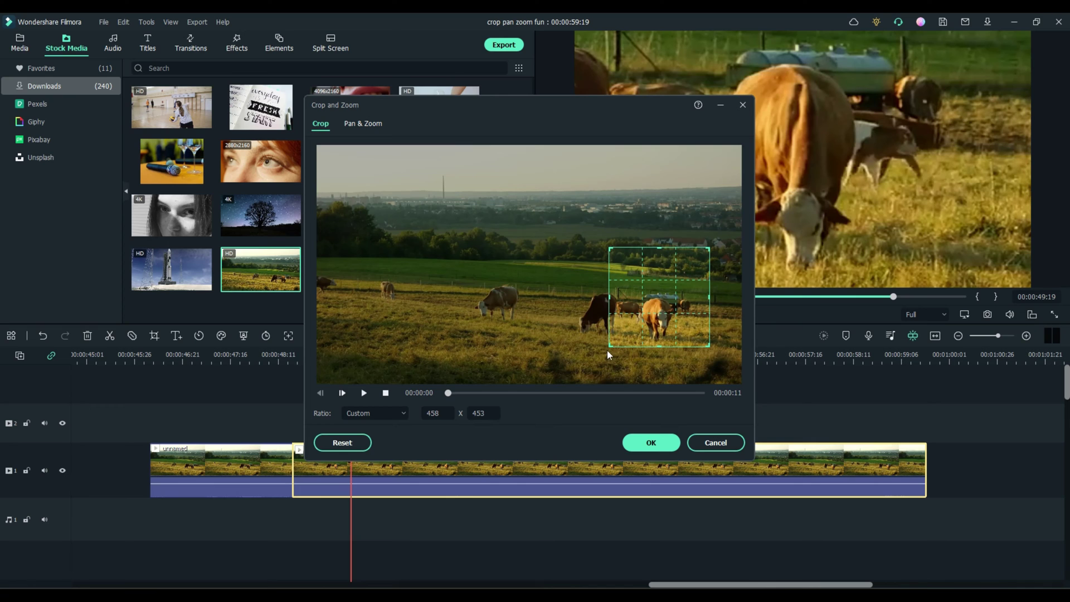
left_click_drag(608, 351, 416, 301)
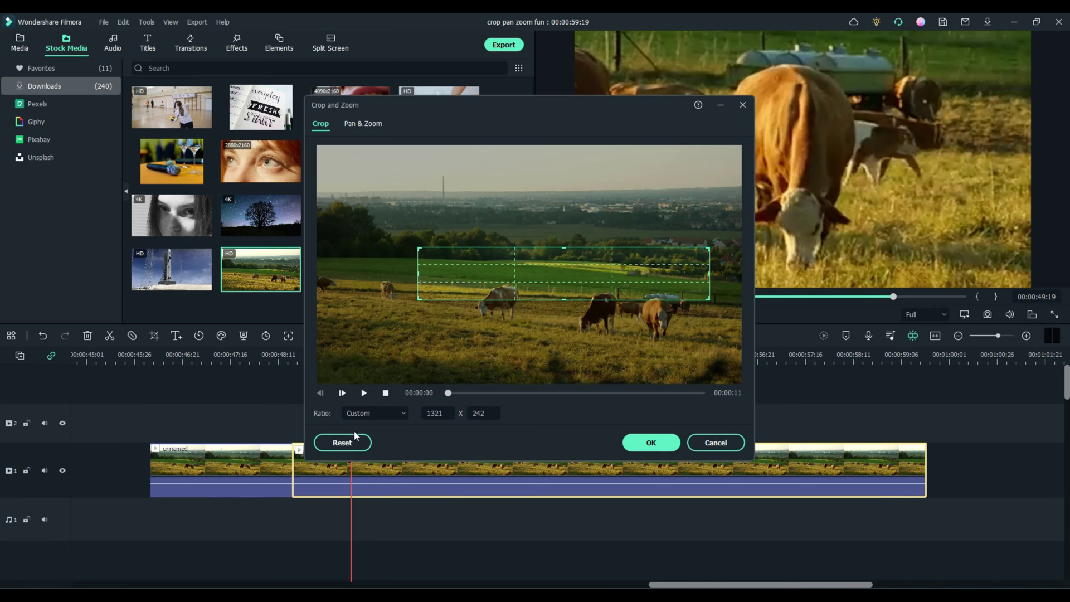
left_click(363, 413)
left_click(366, 450)
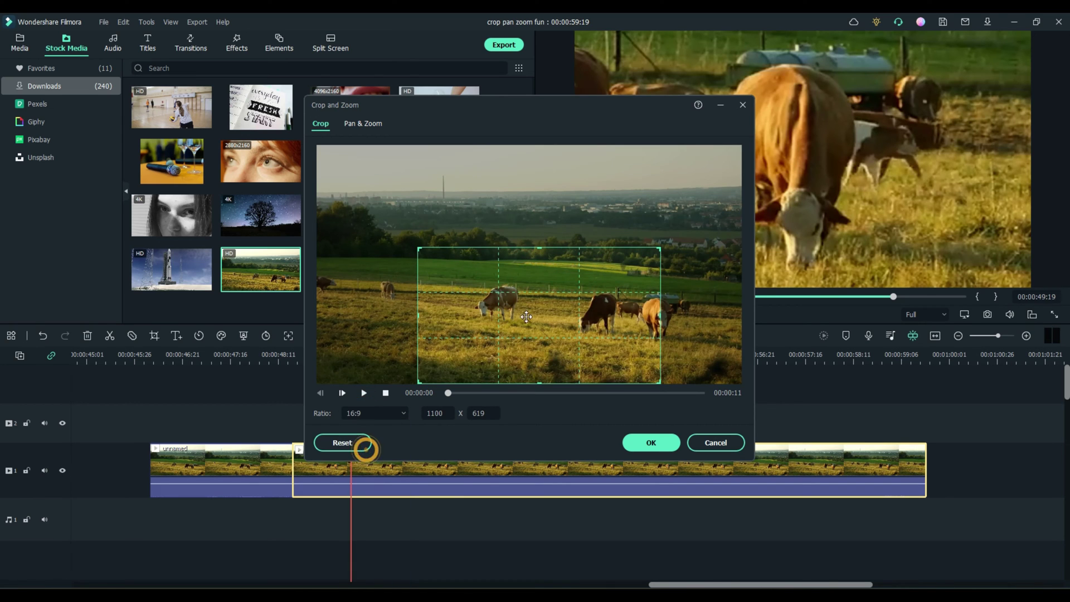
left_click_drag(422, 250, 390, 231)
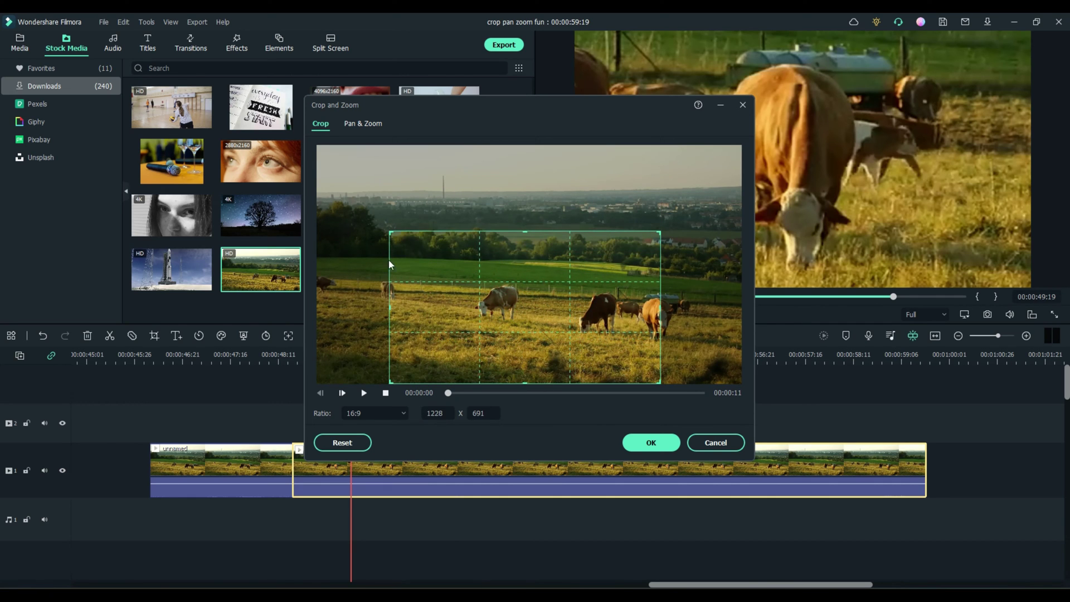
Switch back to Custom, flatten the crop to a 667 x 184 strip over the cows, and apply
left_click(366, 414)
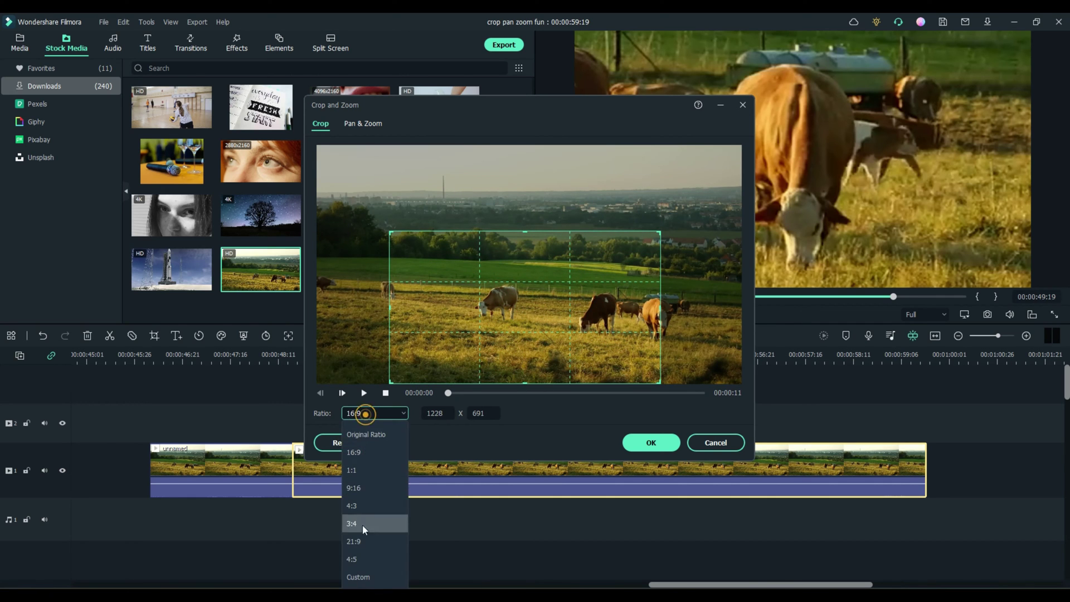
left_click(364, 576)
left_click_drag(526, 386, 559, 301)
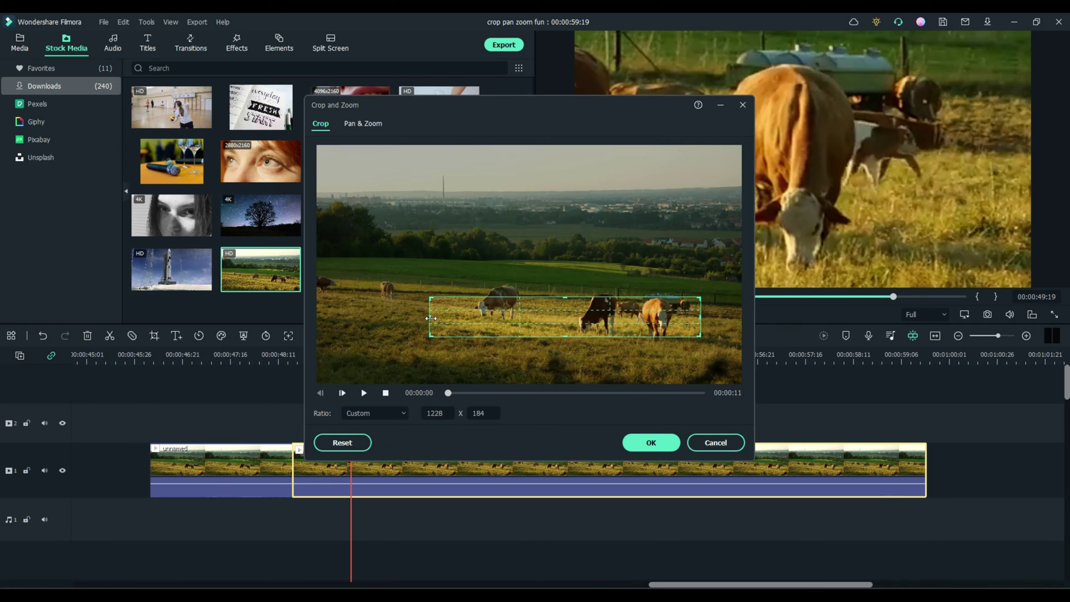
left_click_drag(431, 318, 554, 318)
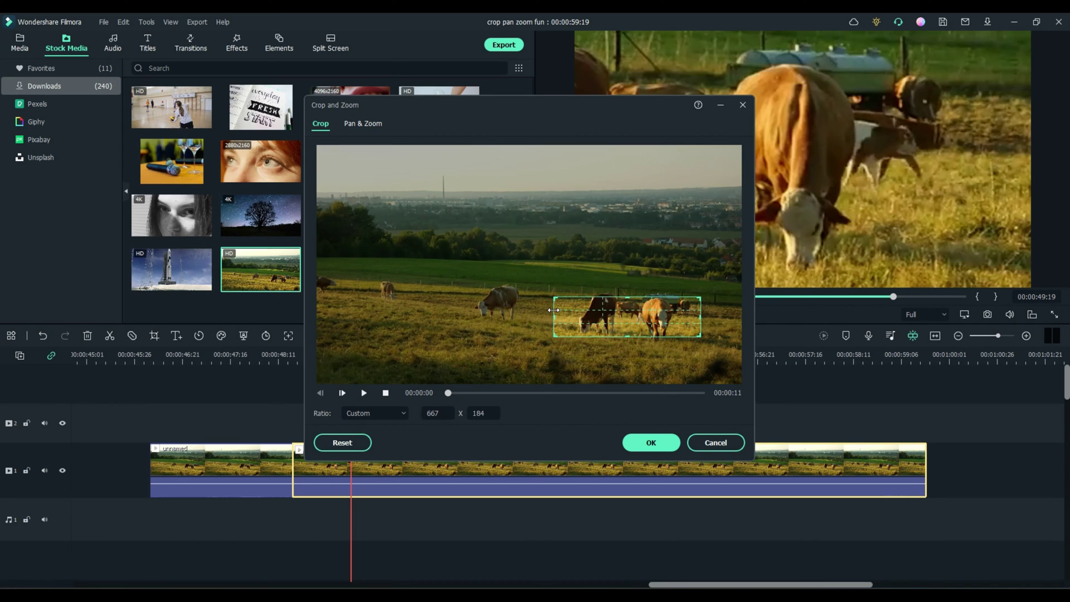
left_click(652, 443)
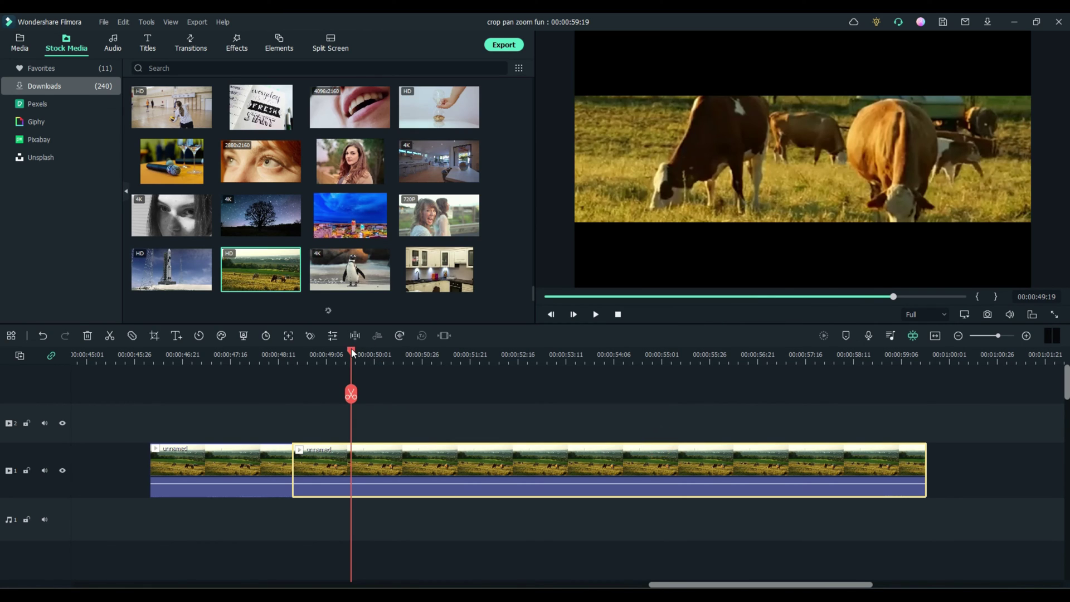
Preview the cropped clip, then reopen Crop and Zoom and reset the crop
mouse_move(353, 353)
left_mouse_down()
mouse_move(758, 352)
mouse_move(370, 354)
left_mouse_up()
right_click(527, 457)
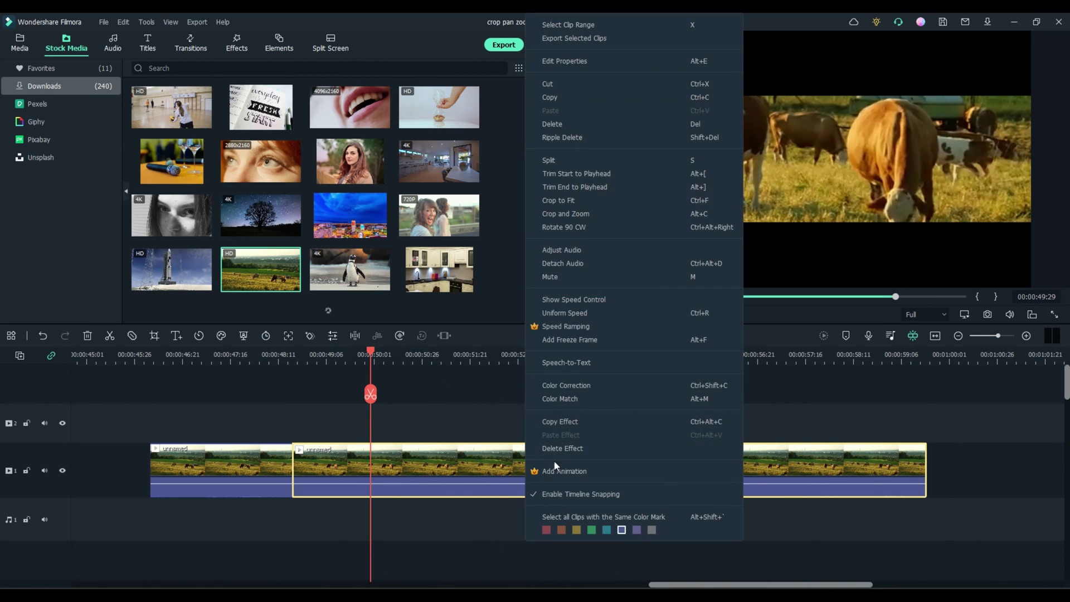
left_click(564, 213)
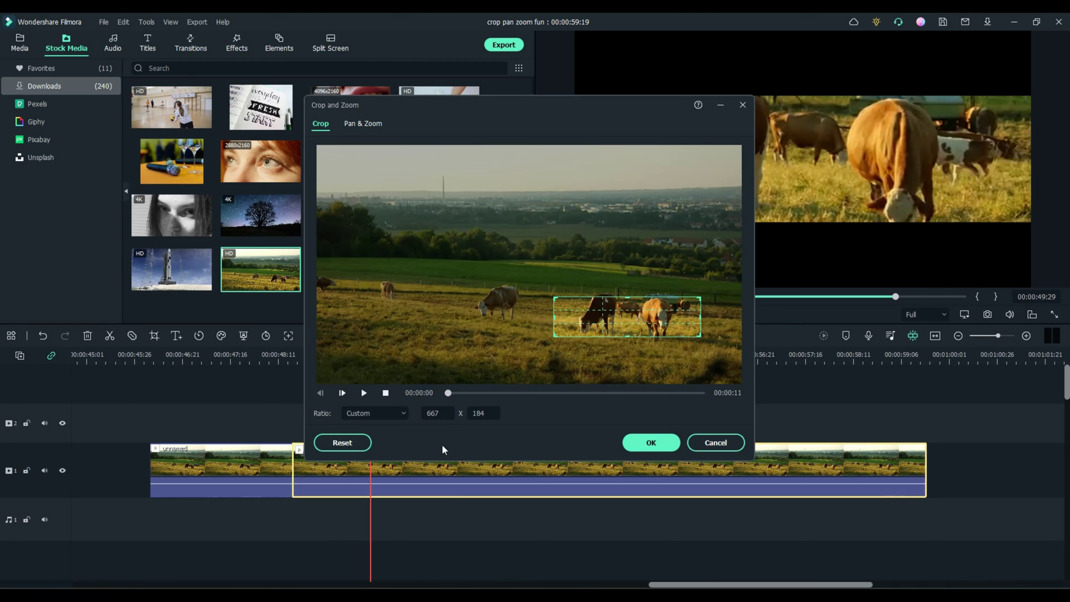
left_click(342, 443)
Trial a Pan & Zoom end frame shrunk toward the top-right above the cows
left_click(367, 124)
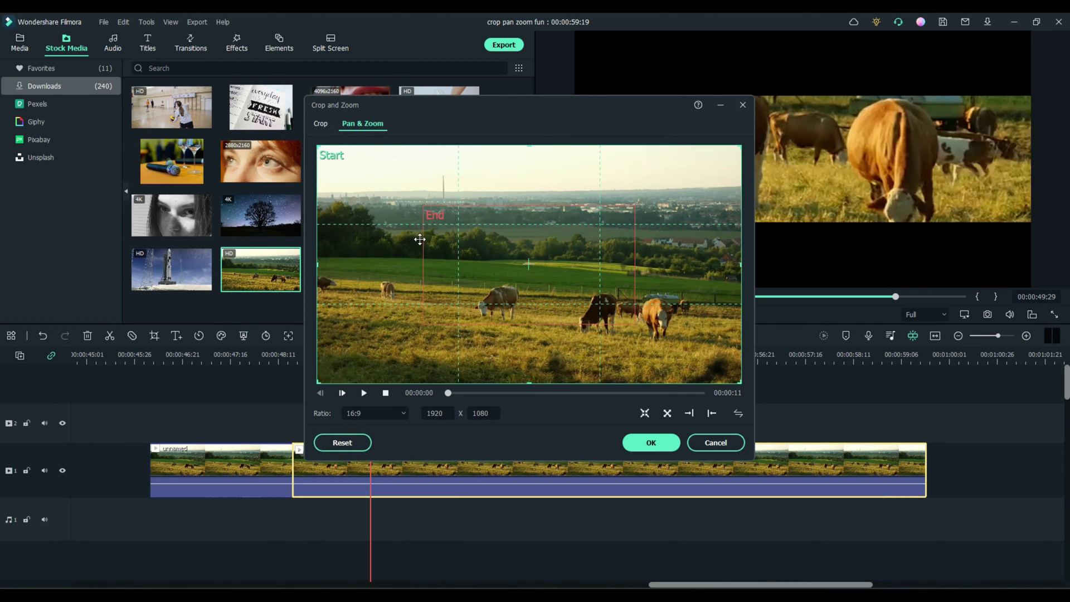
left_click(332, 156)
left_click(437, 219)
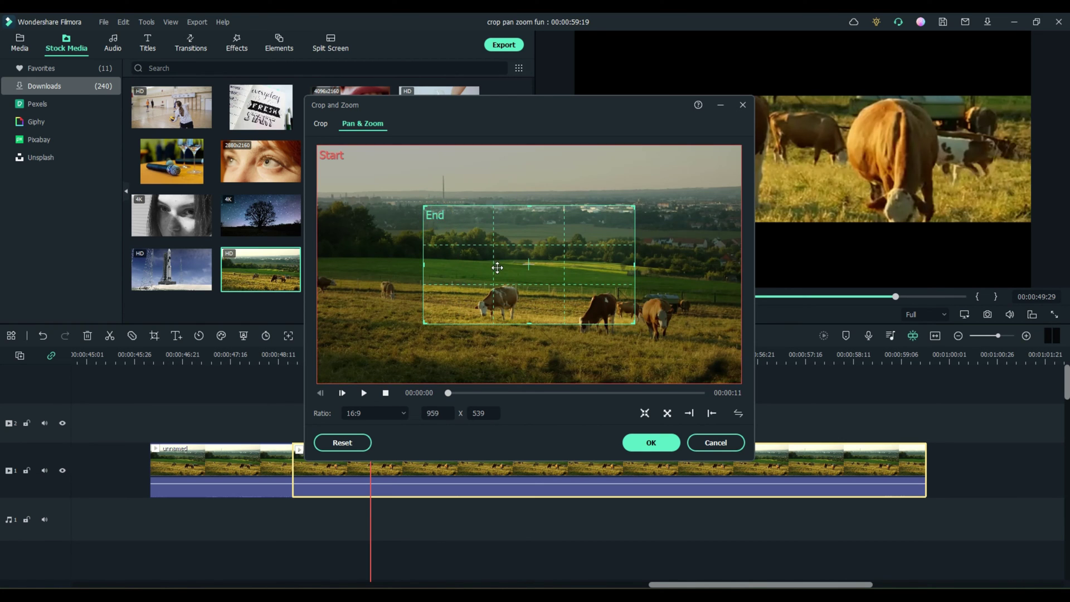
left_click_drag(498, 268, 580, 219)
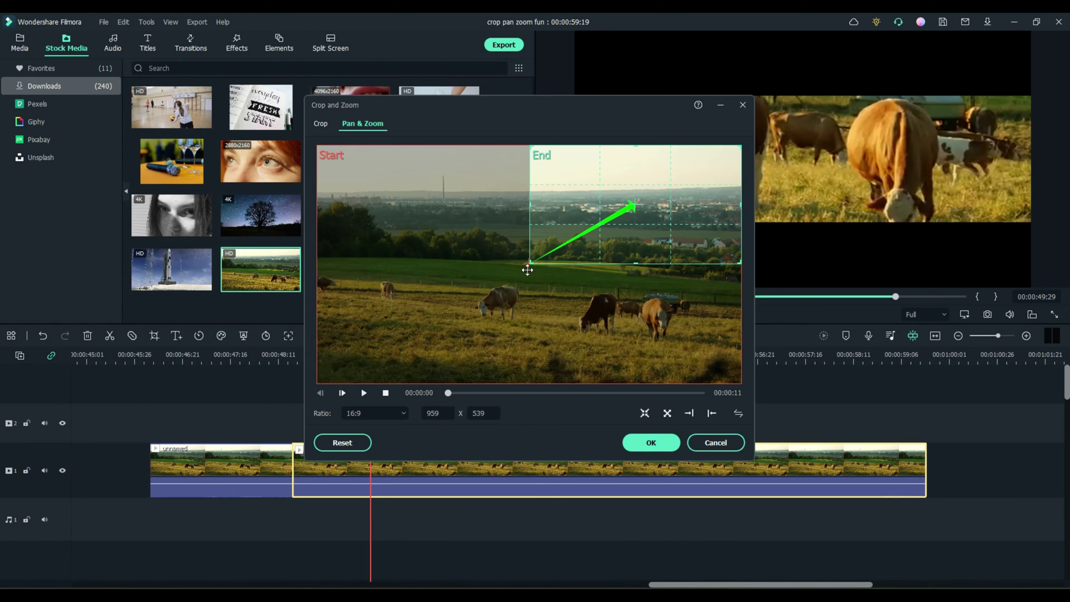
left_click_drag(530, 261, 636, 205)
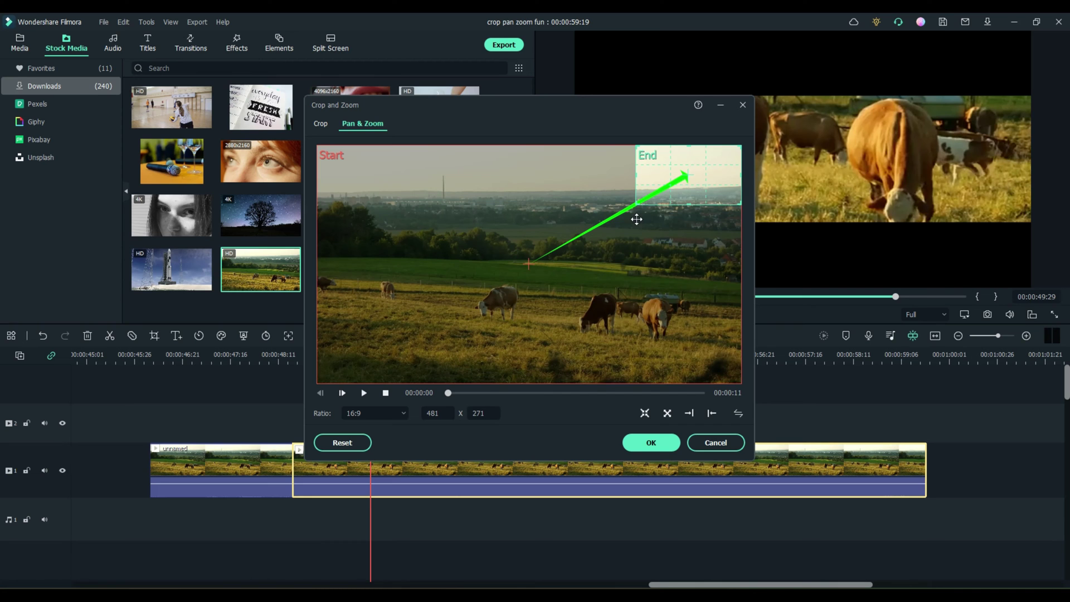
Reset the crop to the full 1920 x 1080 frame and apply it
left_click(321, 125)
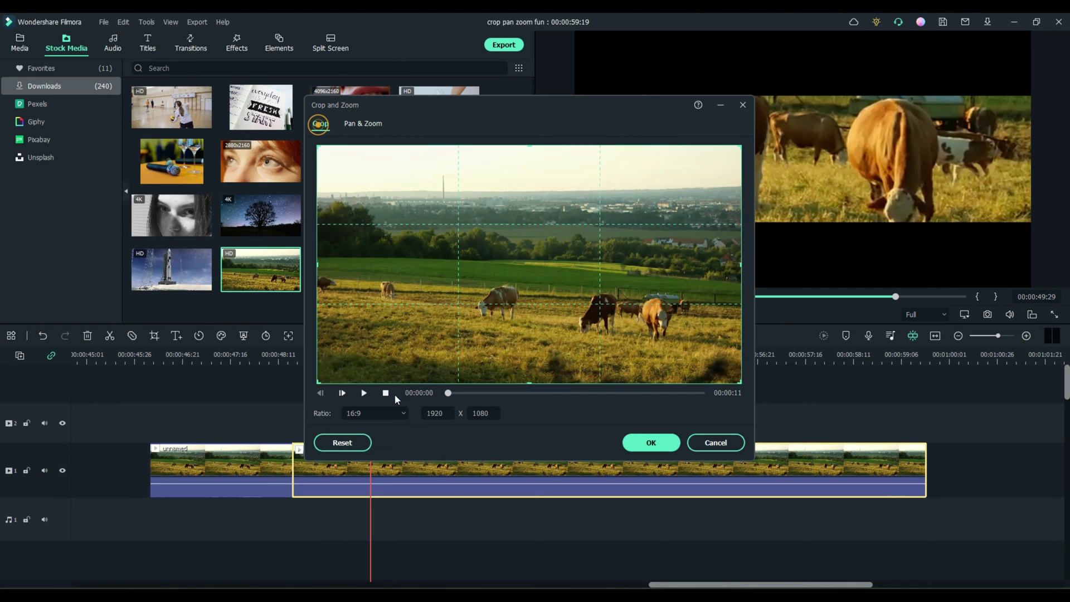
left_click(349, 448)
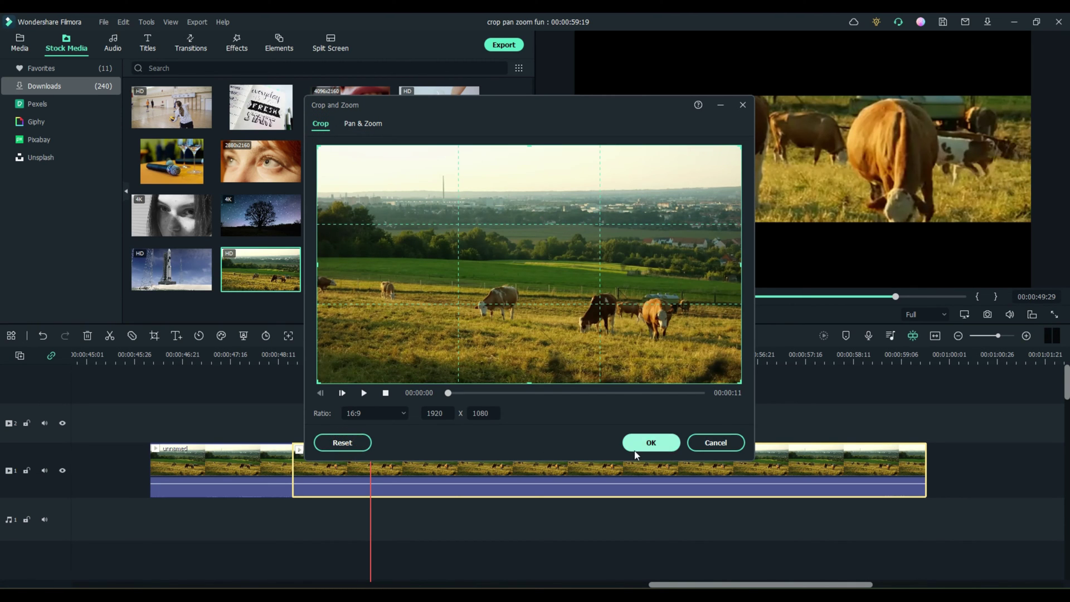
left_click(654, 444)
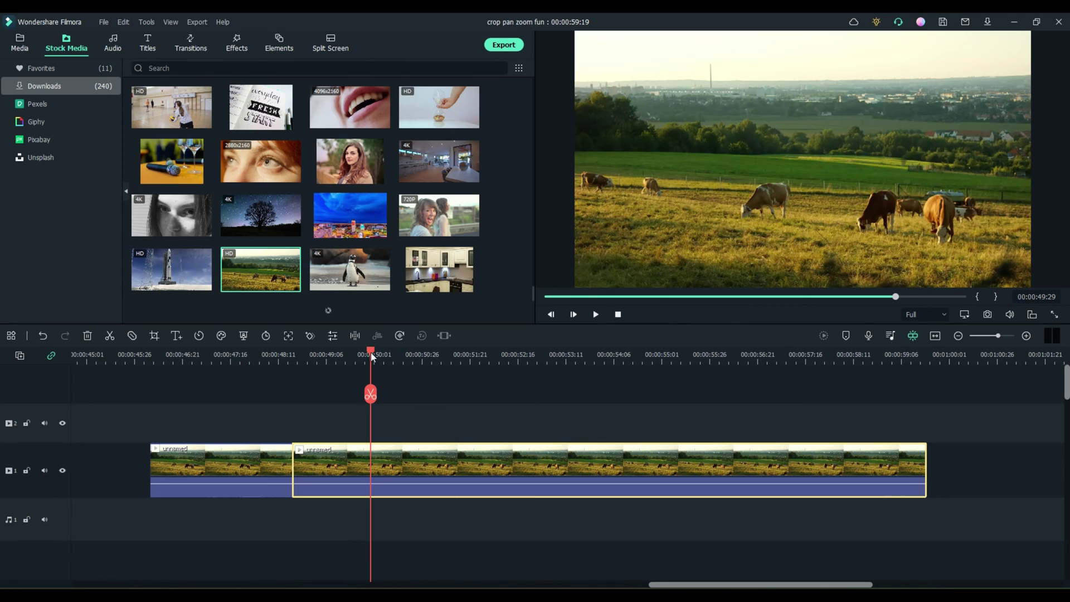
In Pan & Zoom, shrink the End frame into the clip's top-right sky corner
left_click_drag(372, 357, 313, 354)
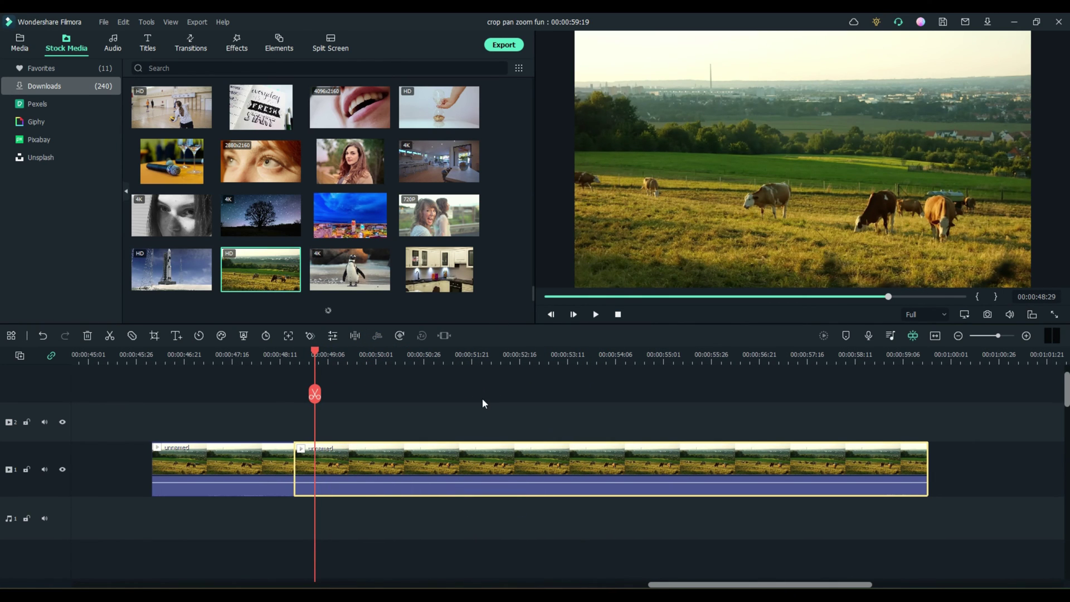
right_click(490, 463)
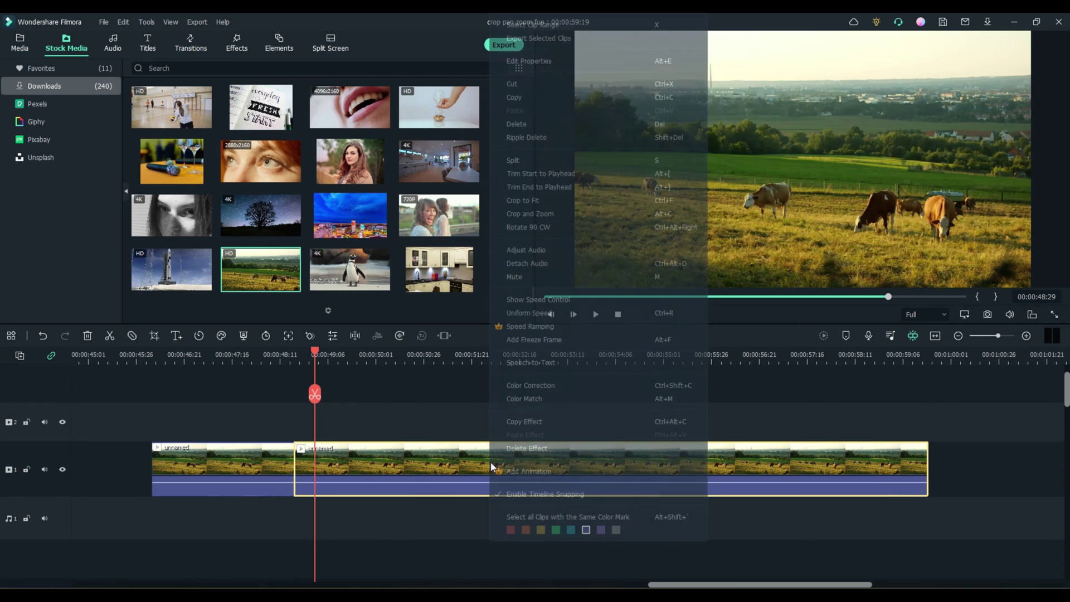
left_click(534, 214)
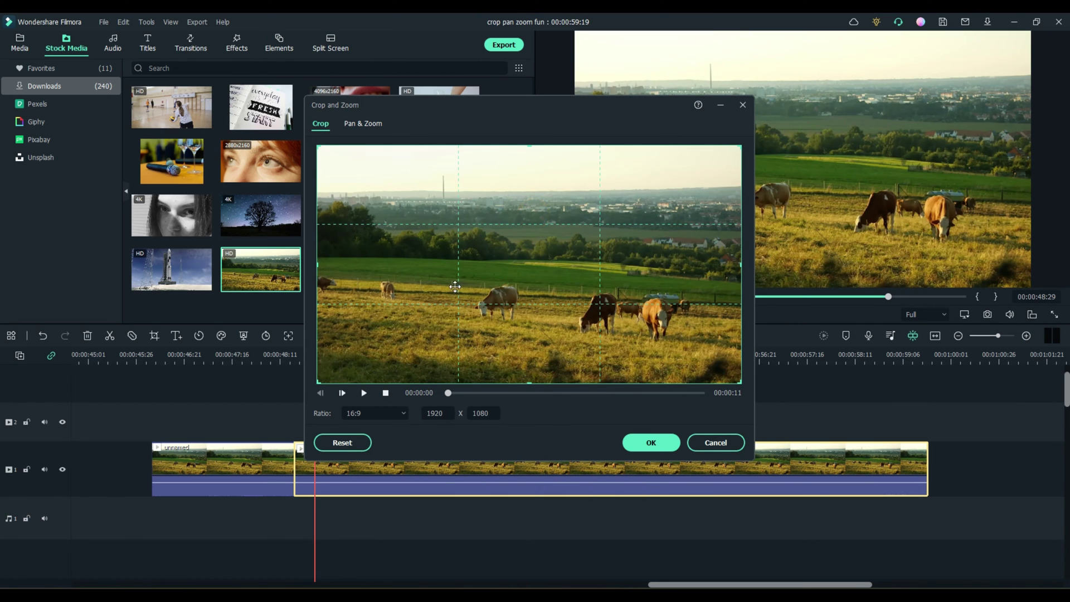
left_click(371, 124)
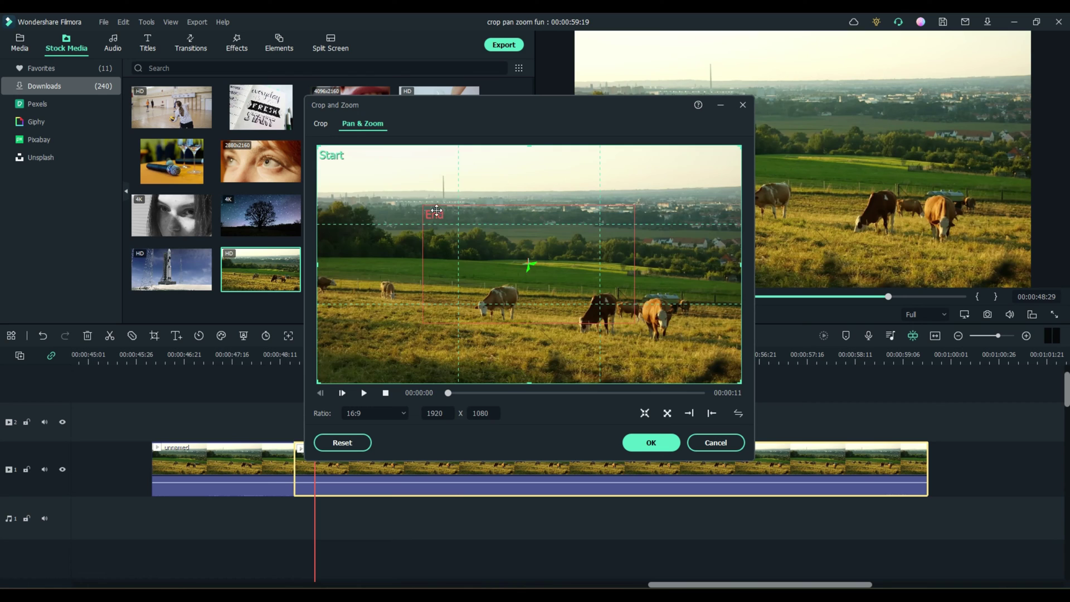
mouse_move(436, 218)
left_mouse_down()
mouse_move(590, 172)
mouse_move(617, 134)
left_mouse_up()
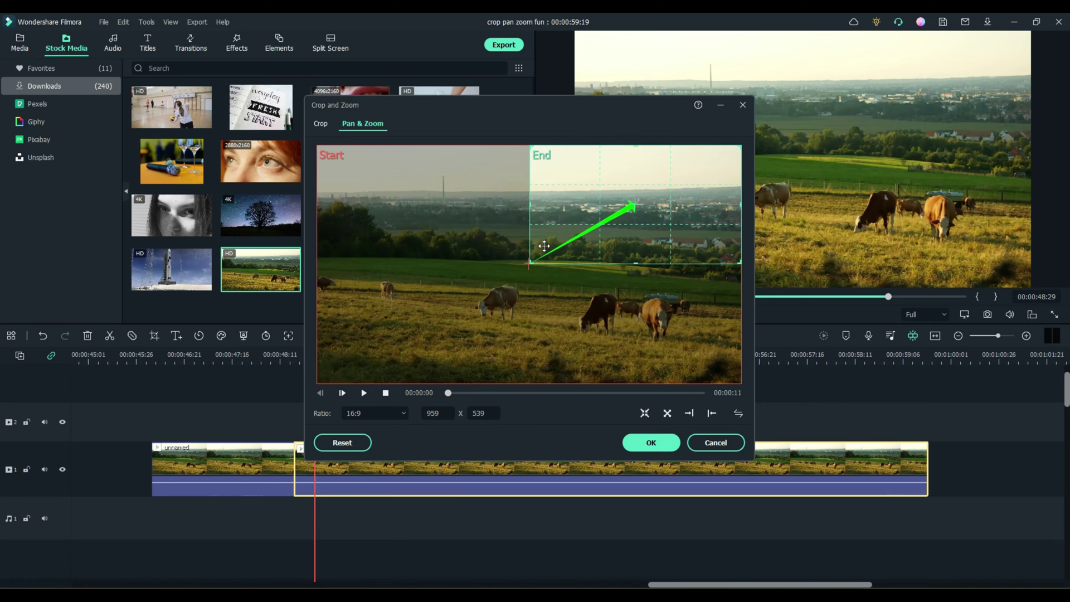
left_click_drag(534, 264, 667, 205)
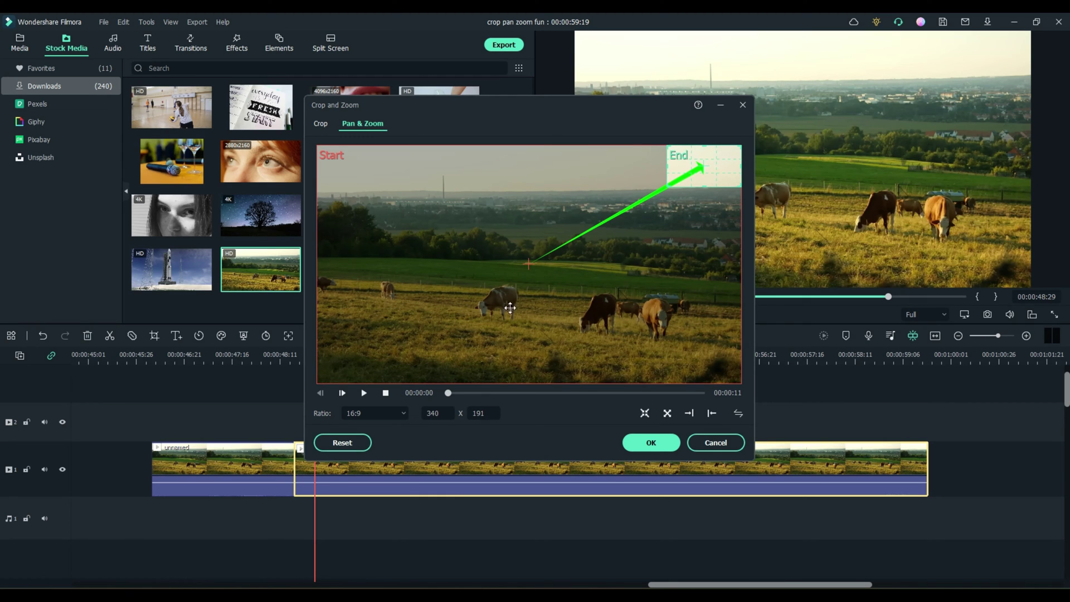
Resize the Start frame to 1188x668 over the lower-left field and apply the zoom
left_click(340, 159)
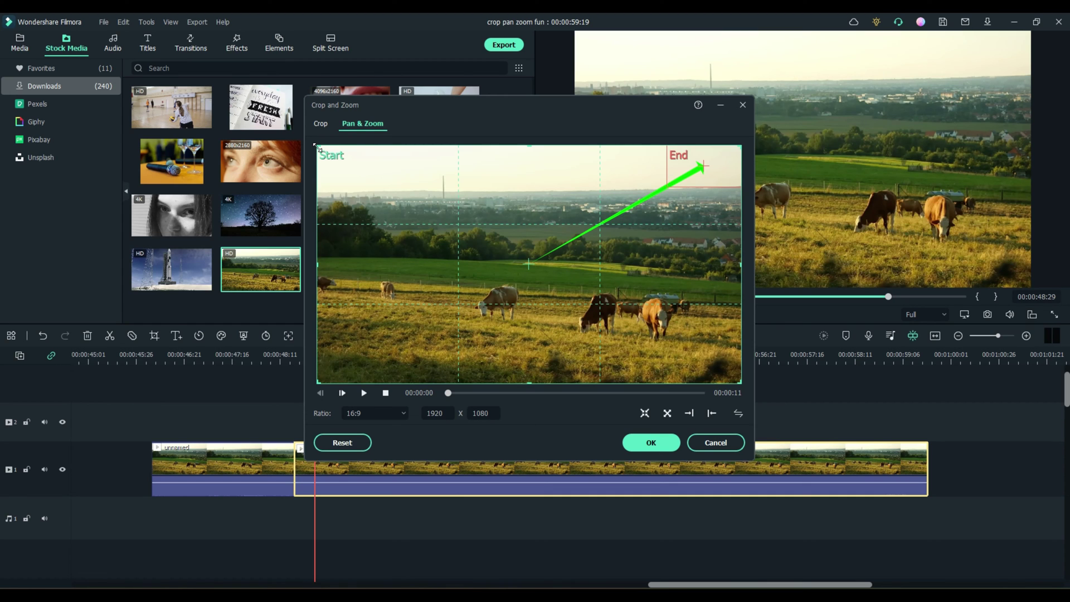
left_click_drag(317, 148, 478, 234)
left_click_drag(609, 310, 461, 320)
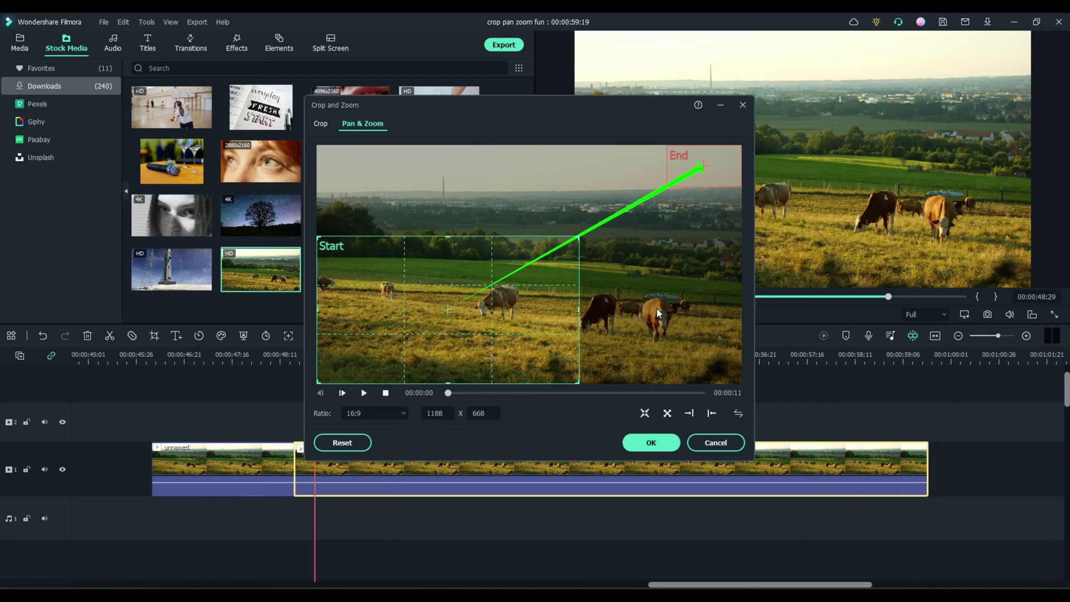
left_click(651, 443)
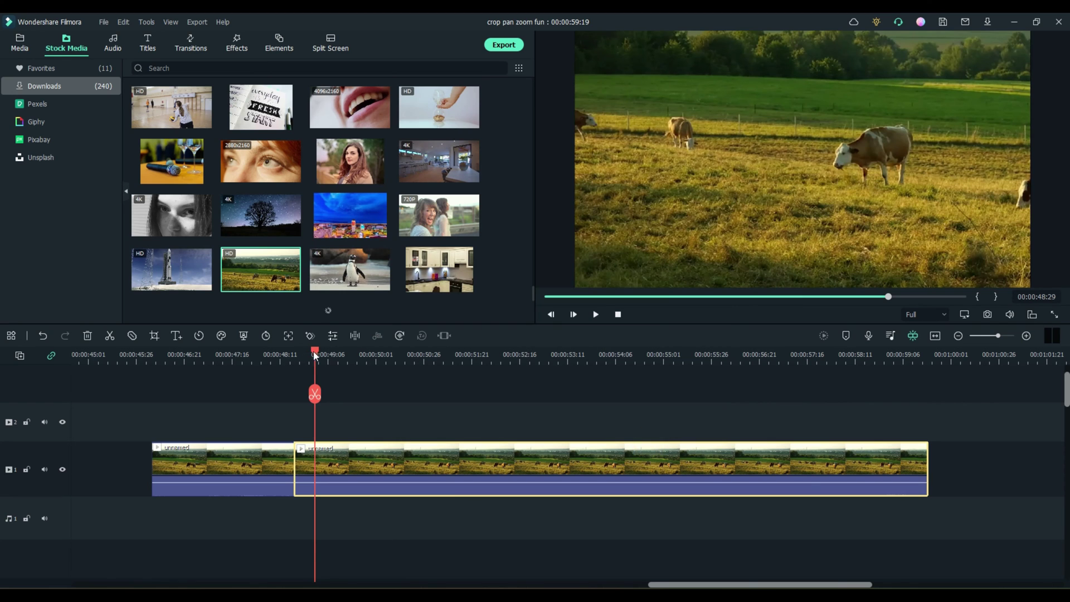
left_click_drag(315, 356, 292, 354)
left_click(596, 314)
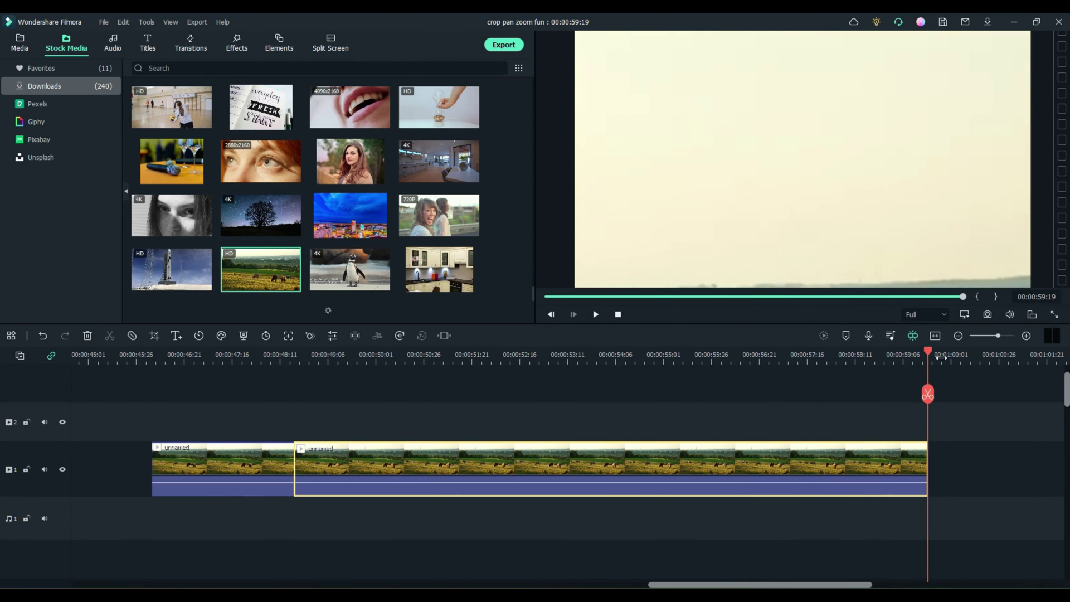
left_click_drag(929, 352, 735, 384)
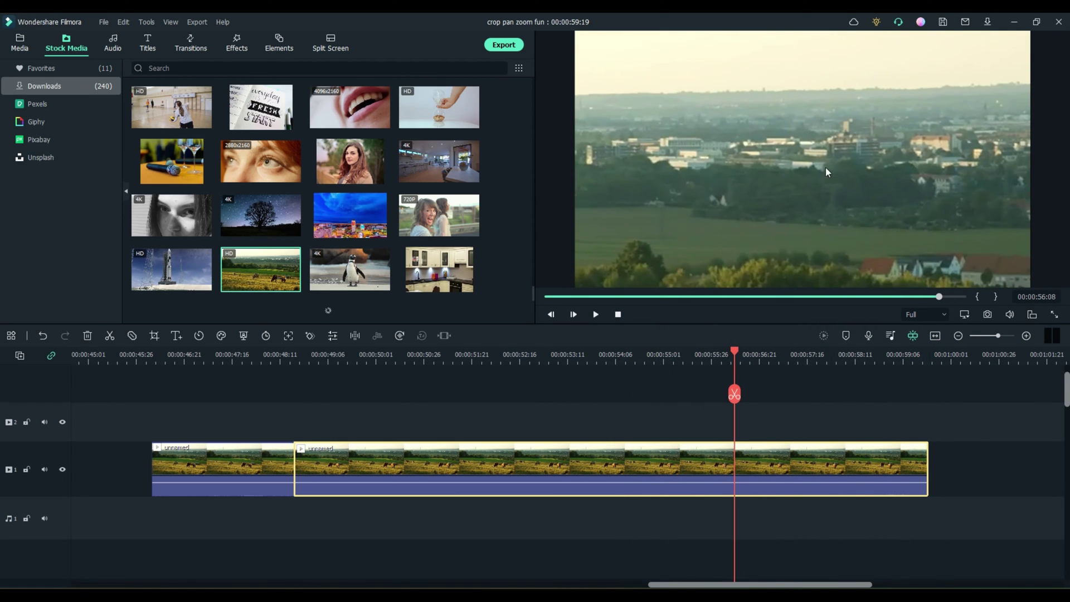
left_click_drag(737, 355, 762, 369)
key("ctrl+z")
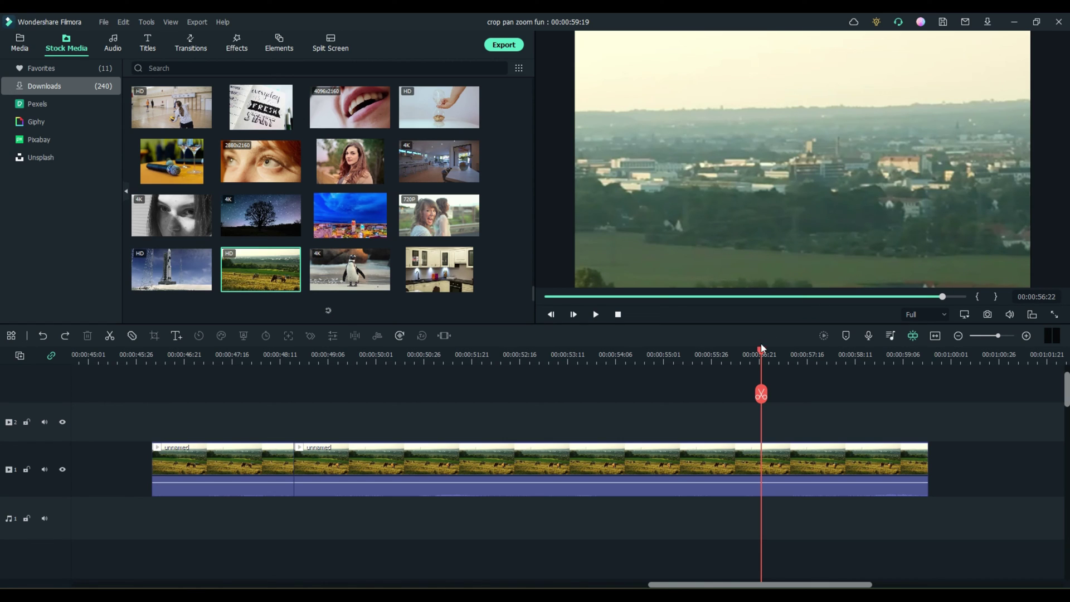
left_click_drag(761, 348, 598, 358)
Reset the Pan & Zoom frames and apply the right-to-left preset pan in a 959 x 539 frame
right_click(646, 466)
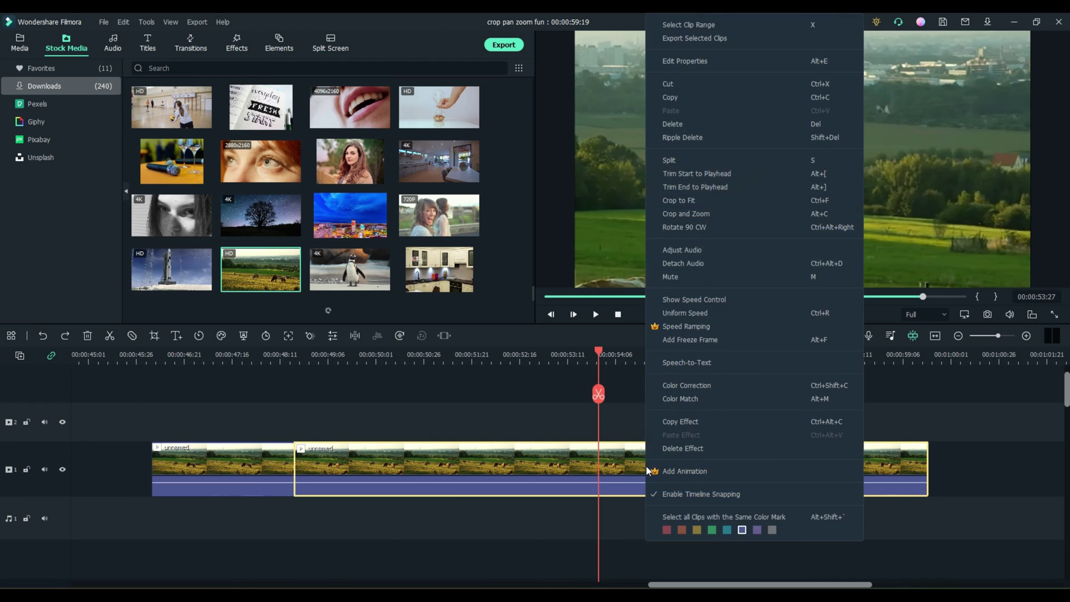
left_click(704, 214)
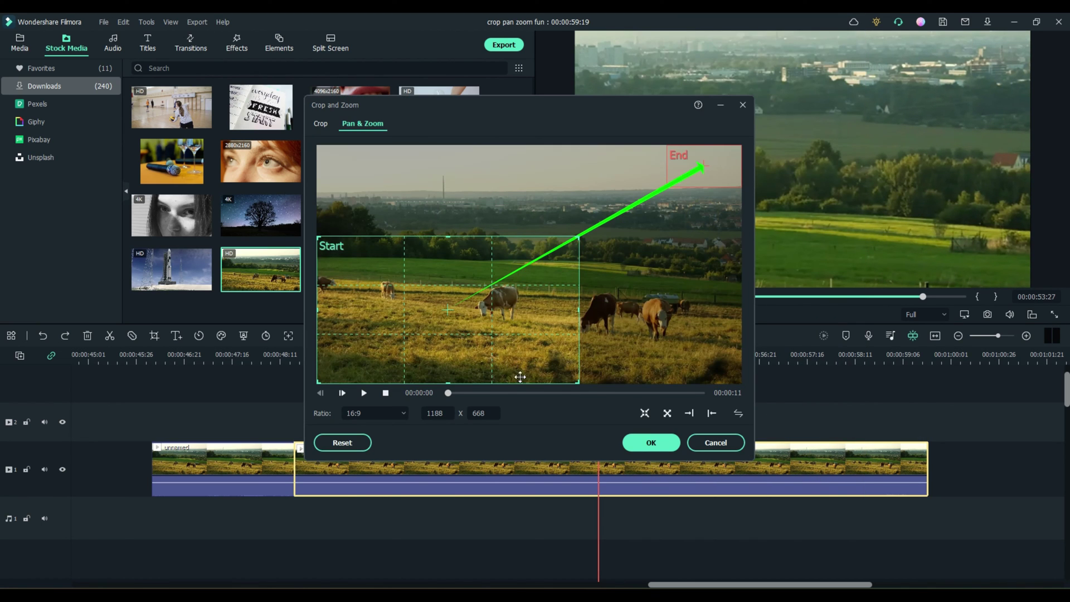
left_click(342, 442)
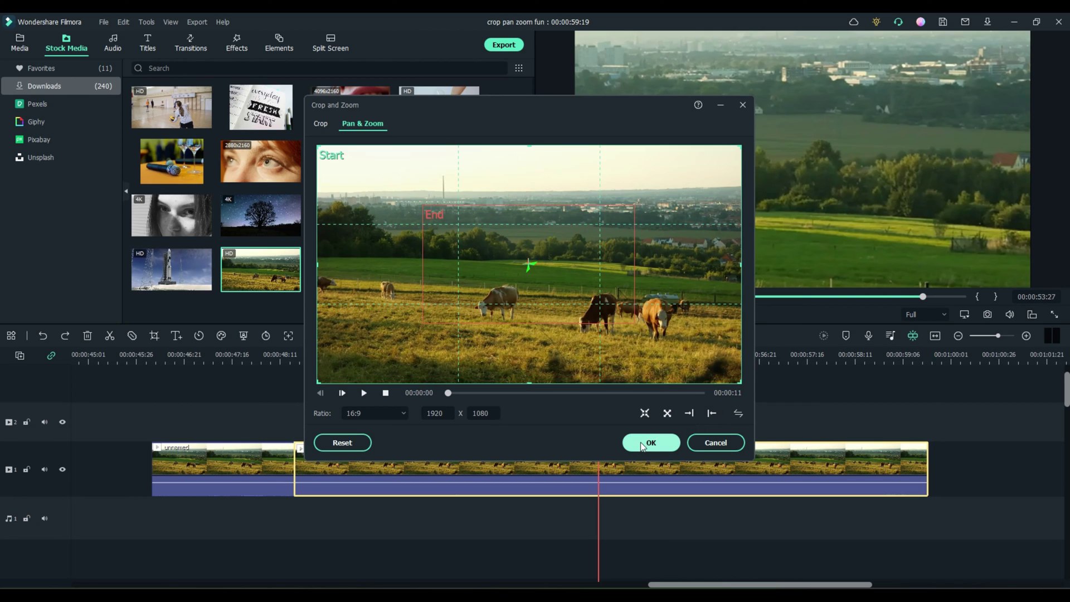
left_click(712, 413)
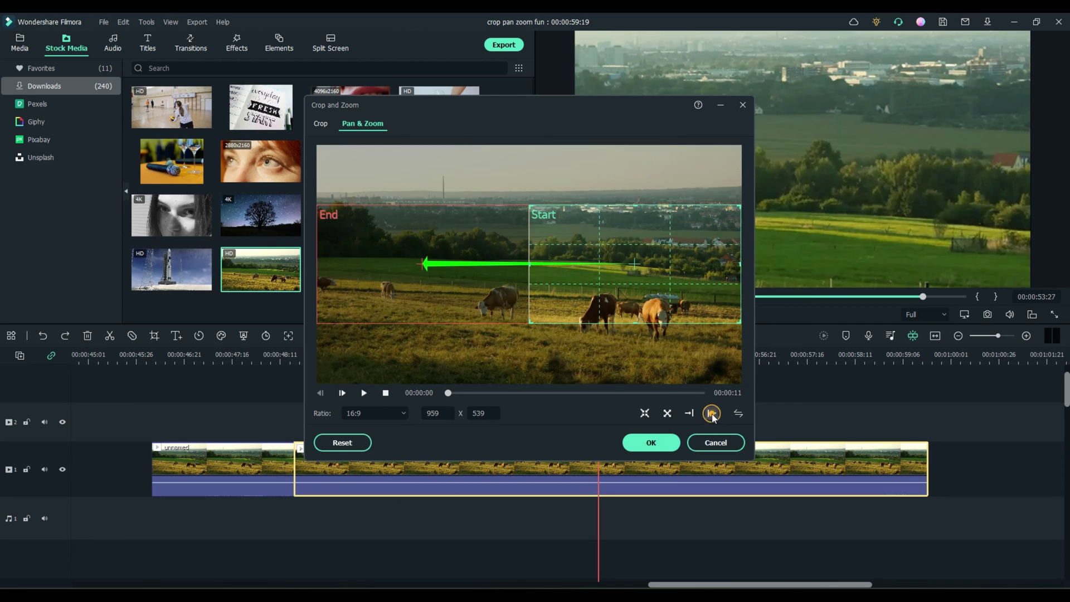
left_click(659, 444)
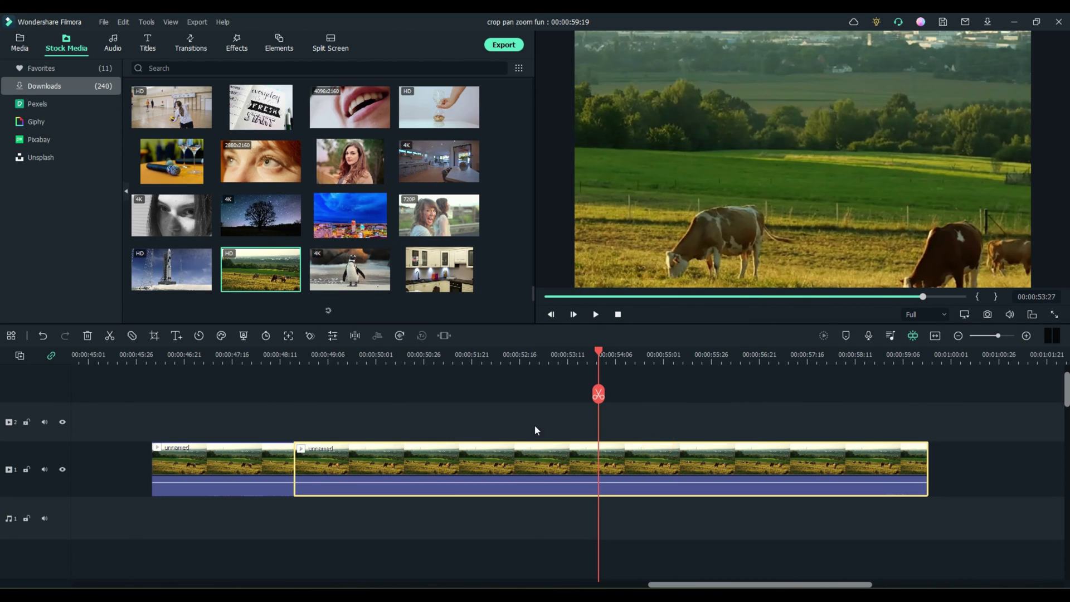
left_click_drag(598, 349, 264, 360)
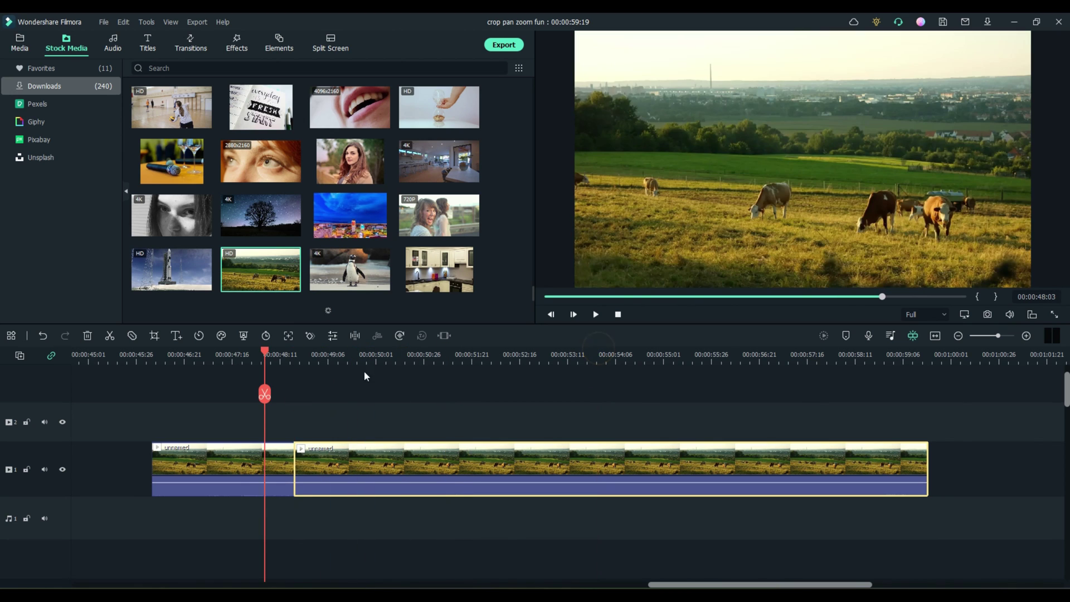
left_click(596, 314)
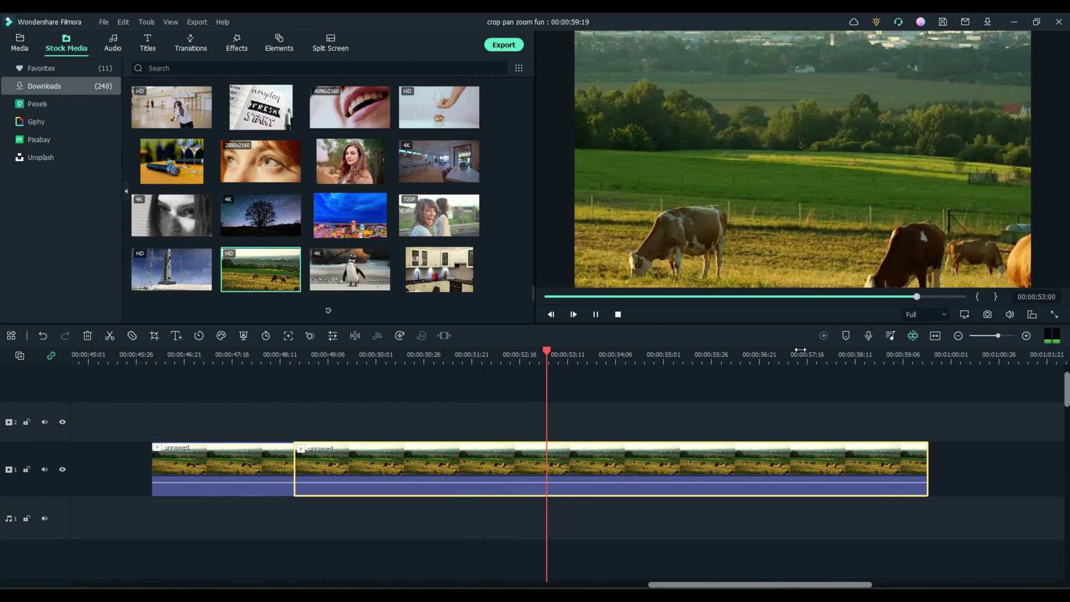
left_click(595, 314)
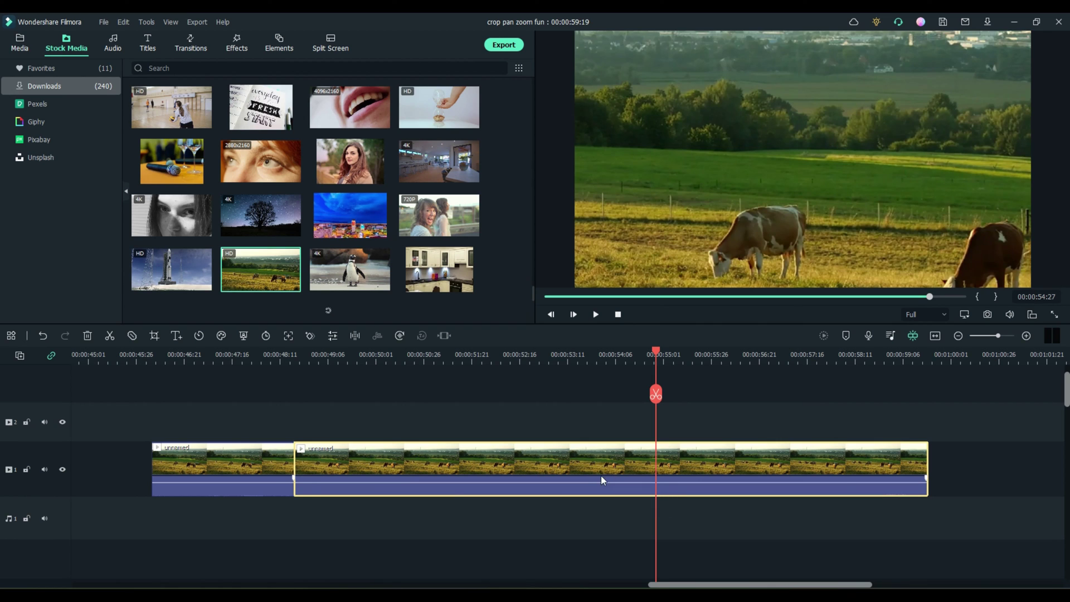
Switch to the Media tab to show the project media library
left_click(20, 43)
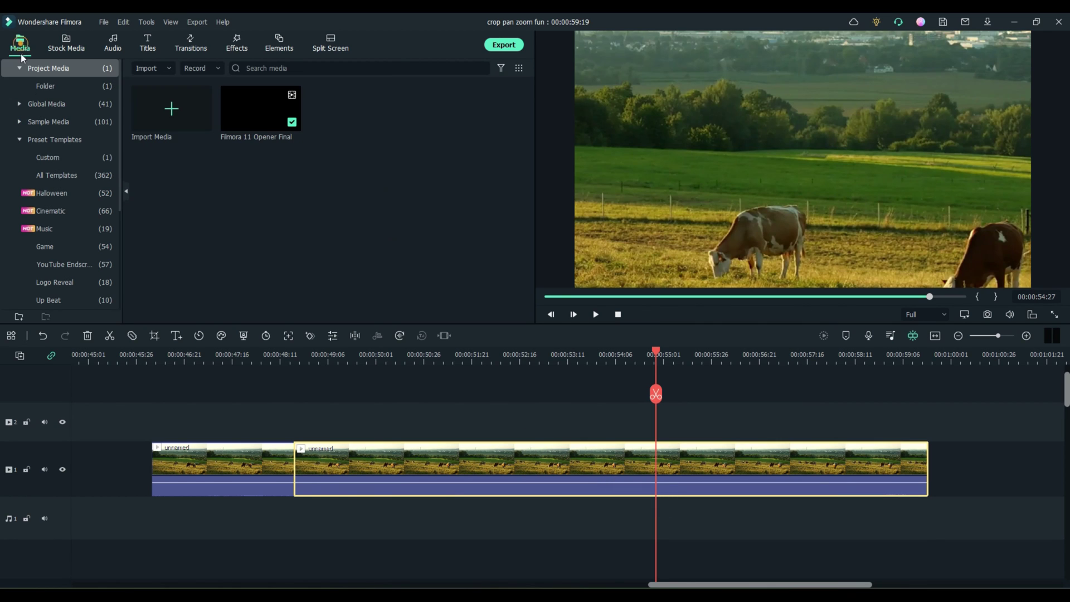